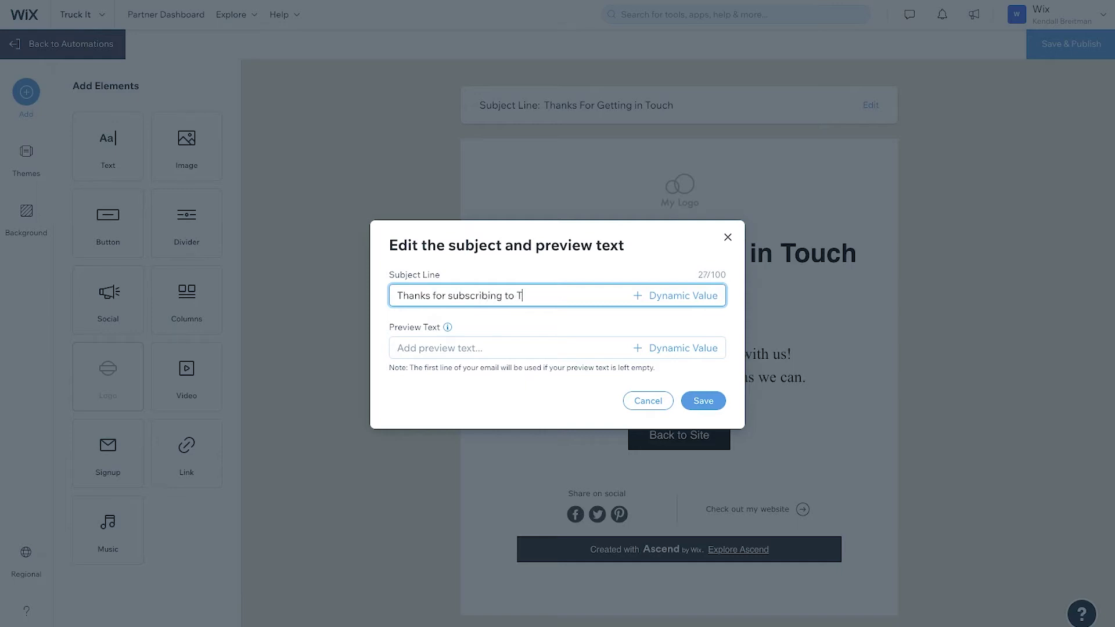
# Complete the subject line as "Thanks for subscribing to Truck It." and append the contact's first name as a dynamic value
pyautogui.write('k It.')
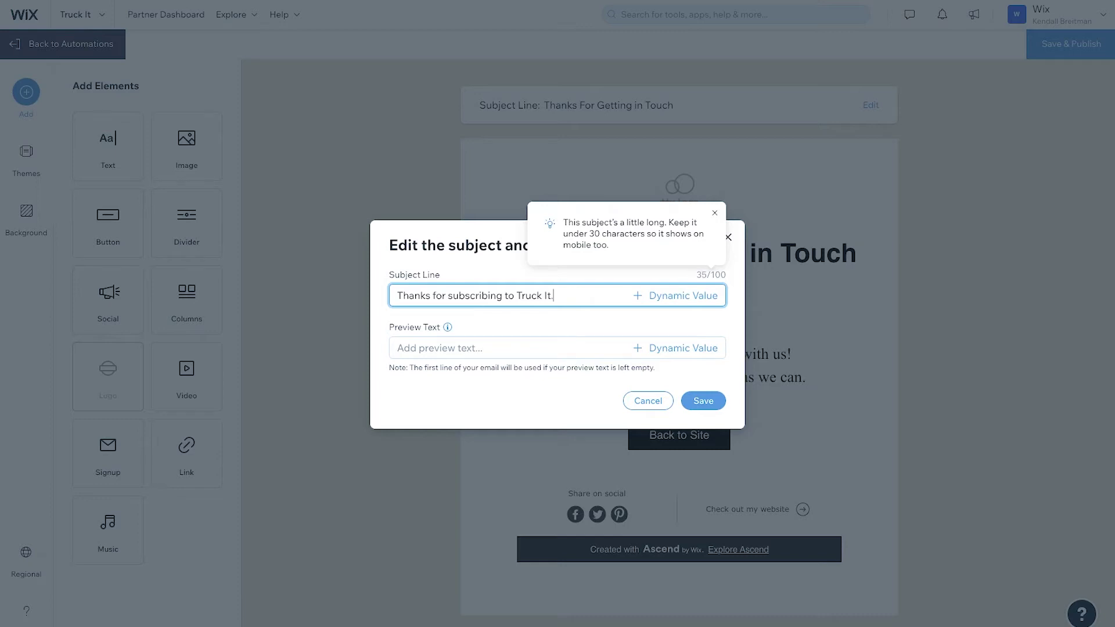
pyautogui.click(717, 213)
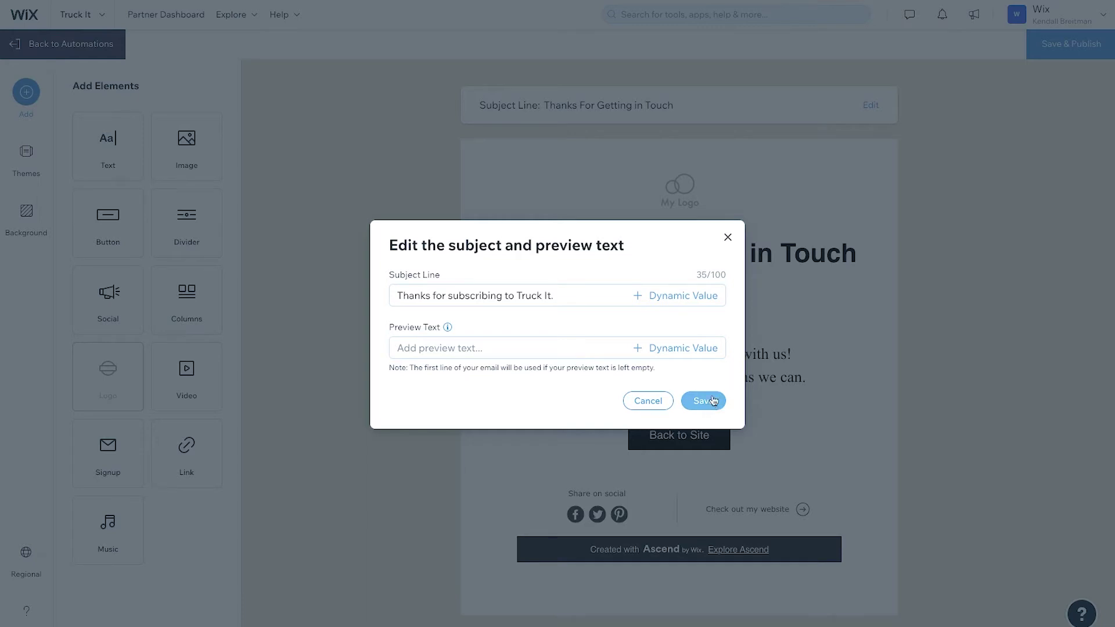
pyautogui.click(676, 297)
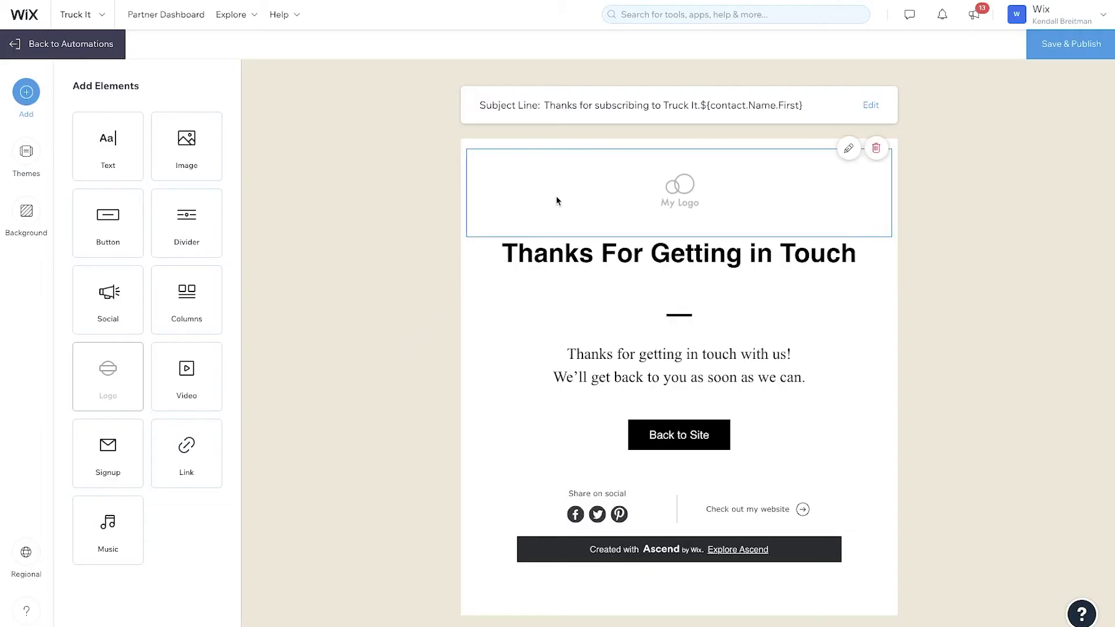
# Replace the email's placeholder logo with the Truck It logo from the site files, searching the media for "logo"
pyautogui.click(557, 200)
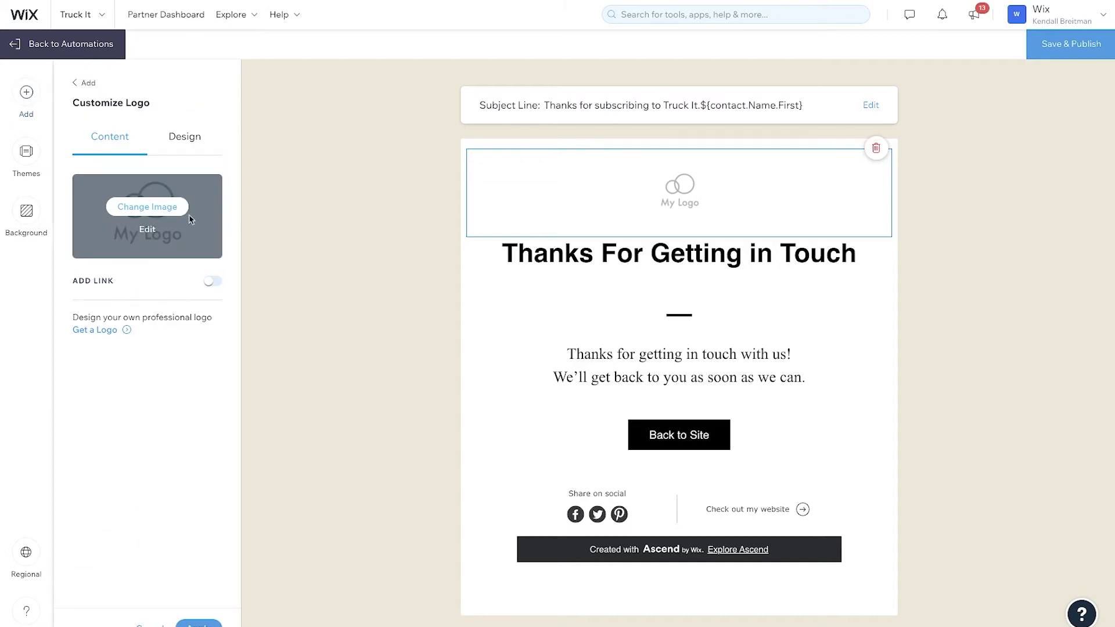
pyautogui.click(170, 208)
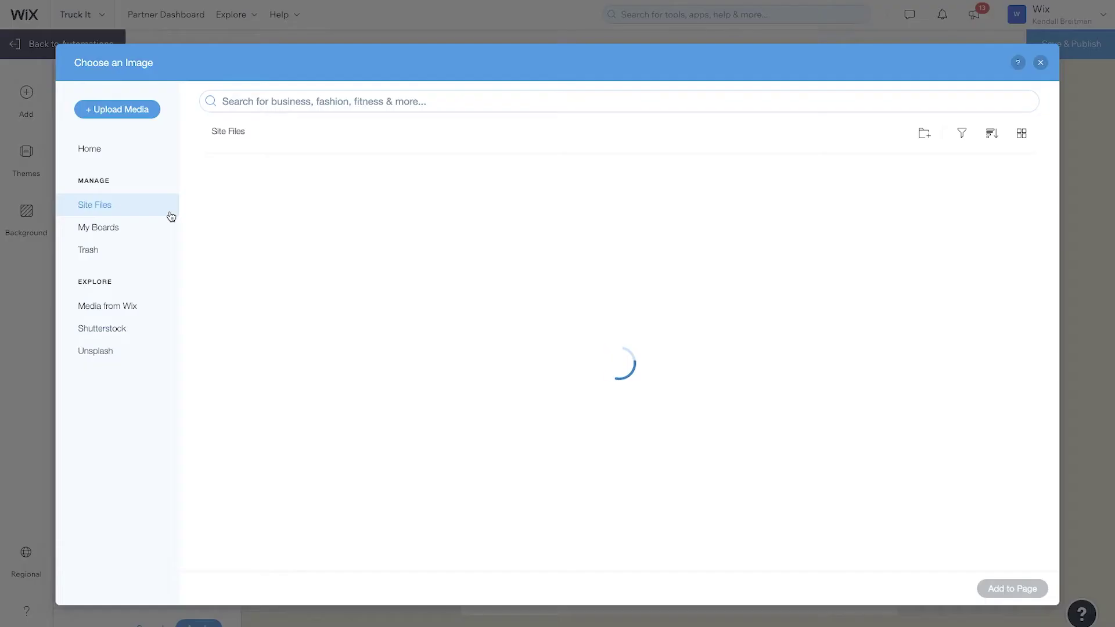
pyautogui.click(259, 101)
pyautogui.write('logo')
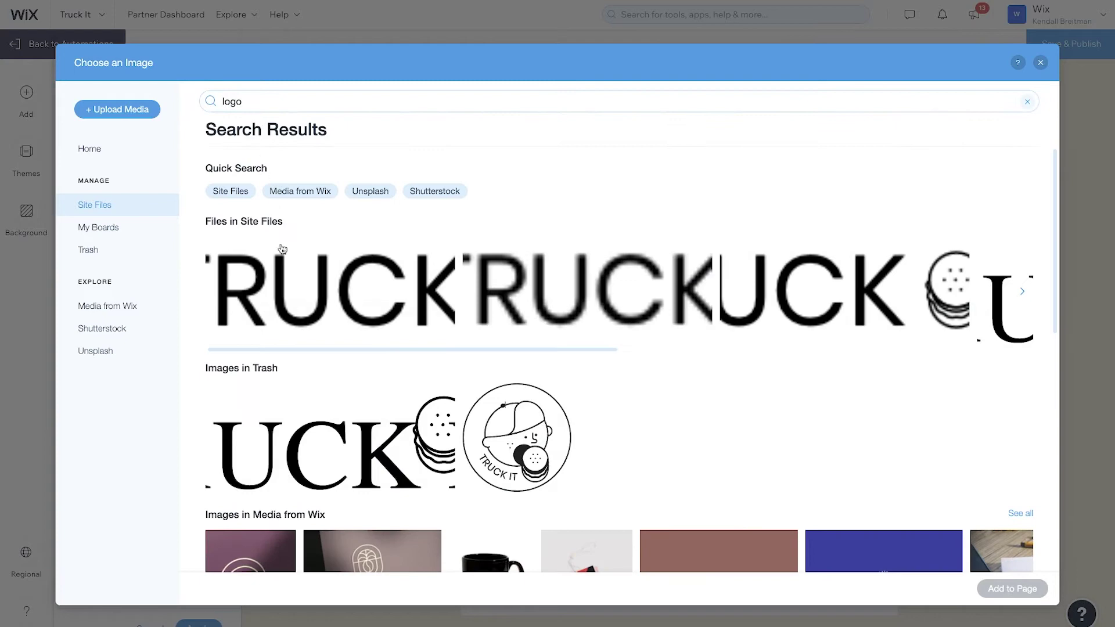
pyautogui.doubleClick(291, 289)
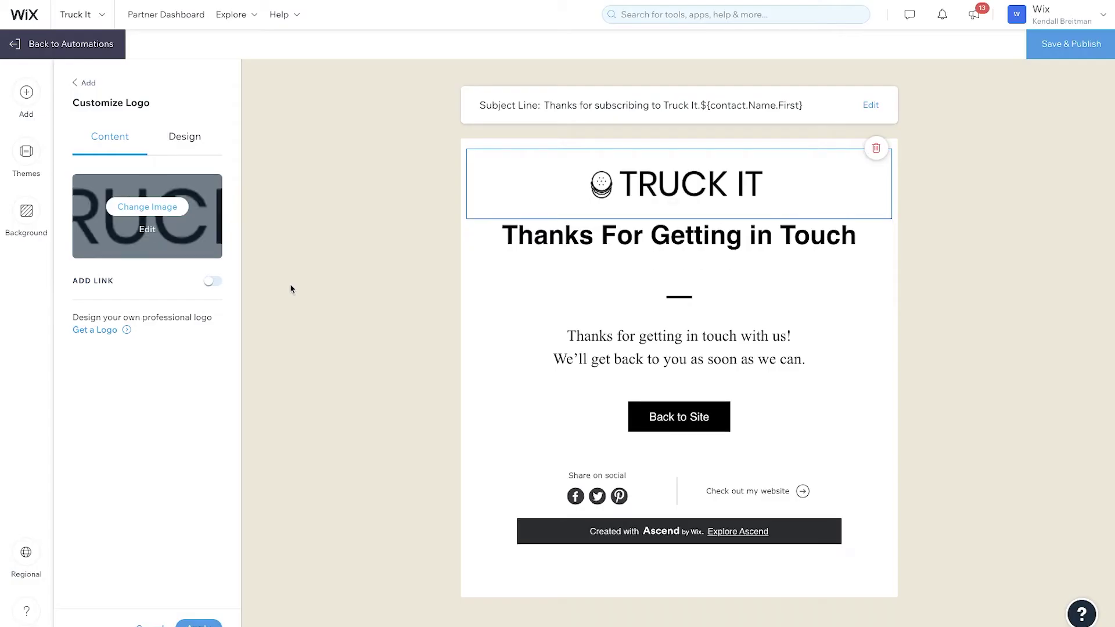
pyautogui.click(210, 282)
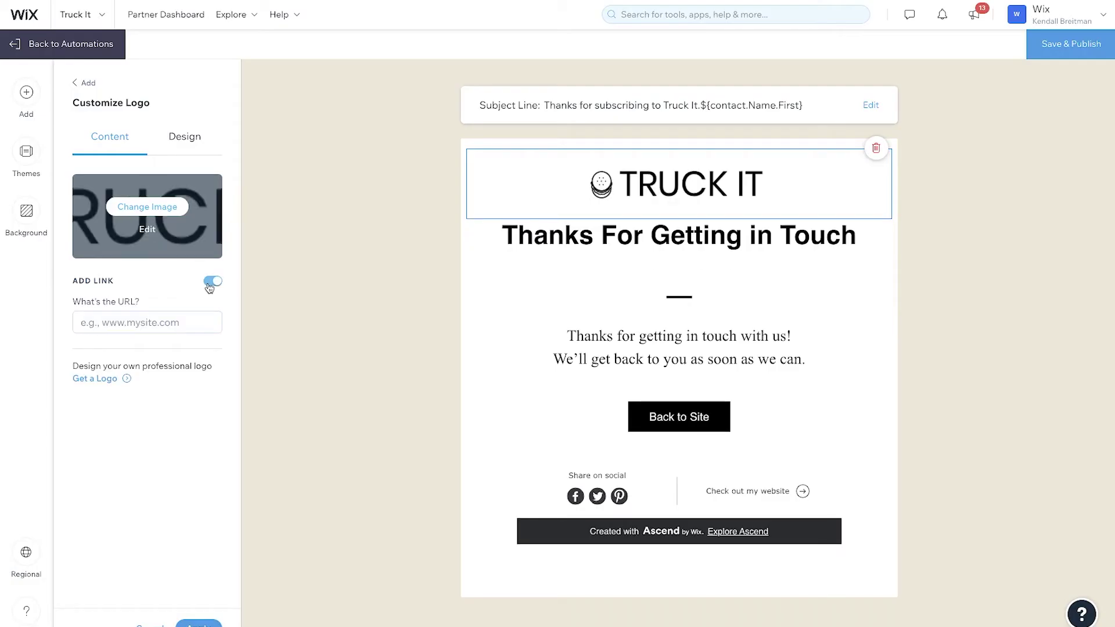
pyautogui.click(199, 319)
pyautogui.write('https://www.truckitguide.com/')
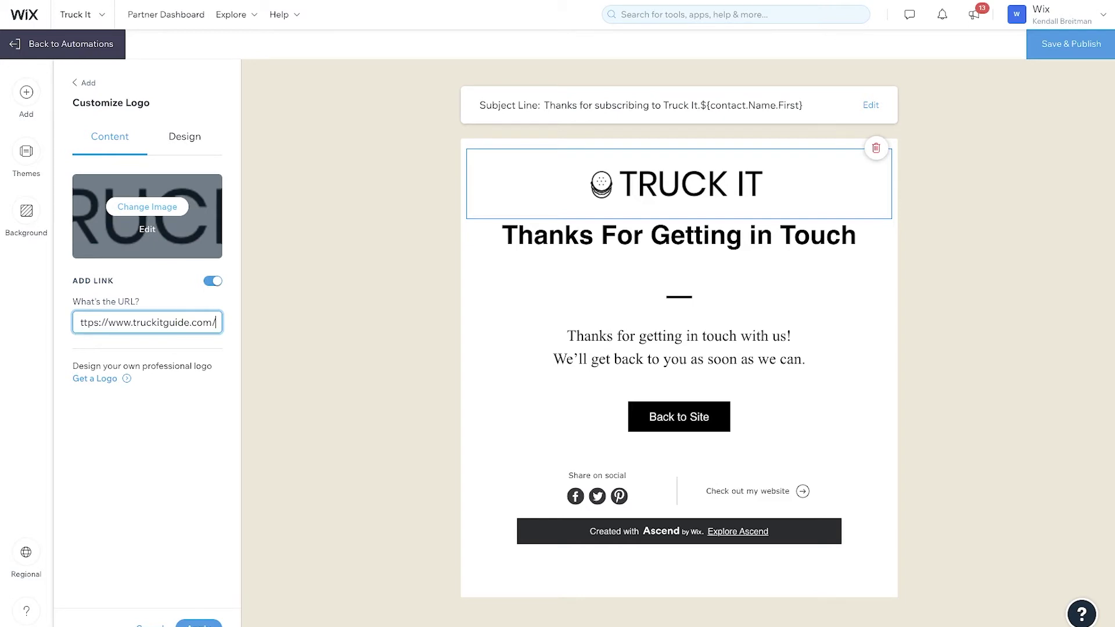
pyautogui.click(198, 624)
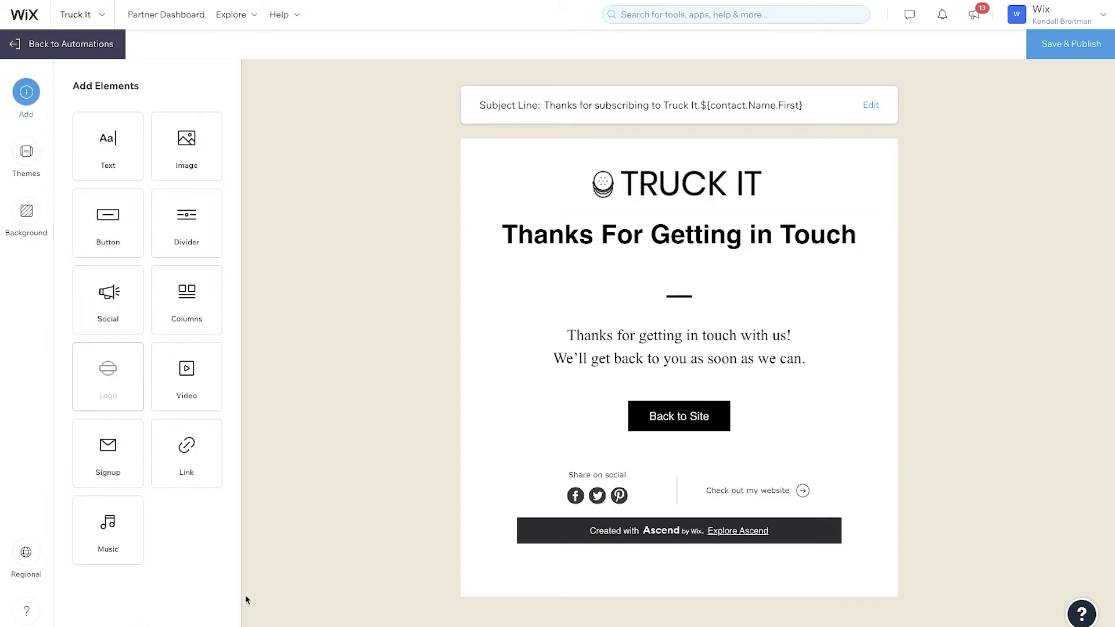
# Replace the email heading with "You're On The List!" and format it in Helvetica, size 48
pyautogui.tripleClick(551, 245)
pyautogui.write("You're On The List!")
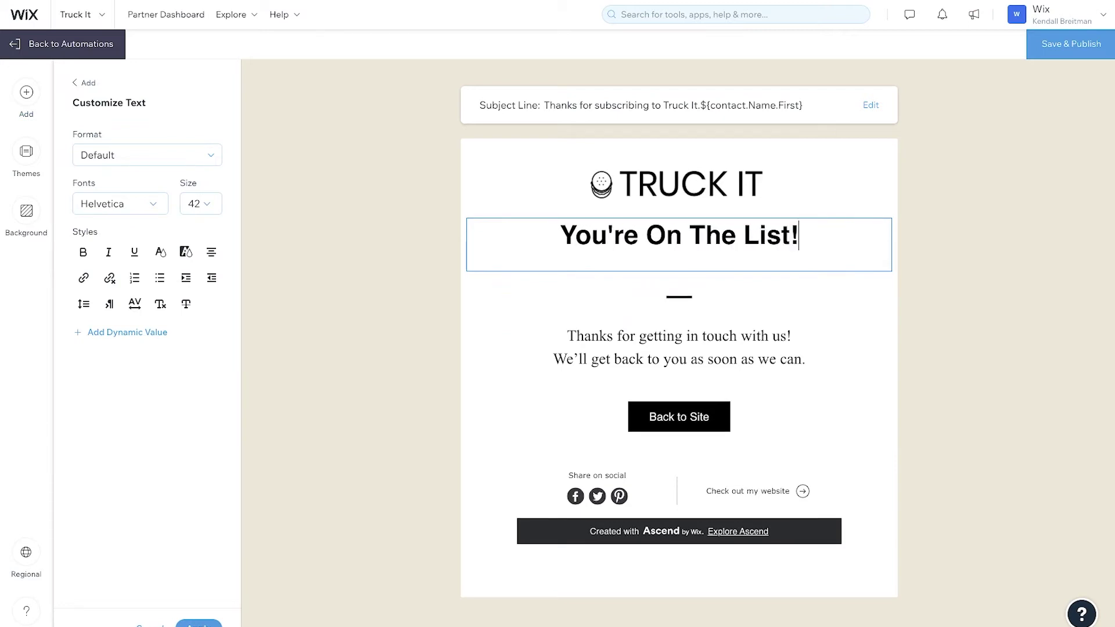
pyautogui.hotkey('ctrl', 'a')
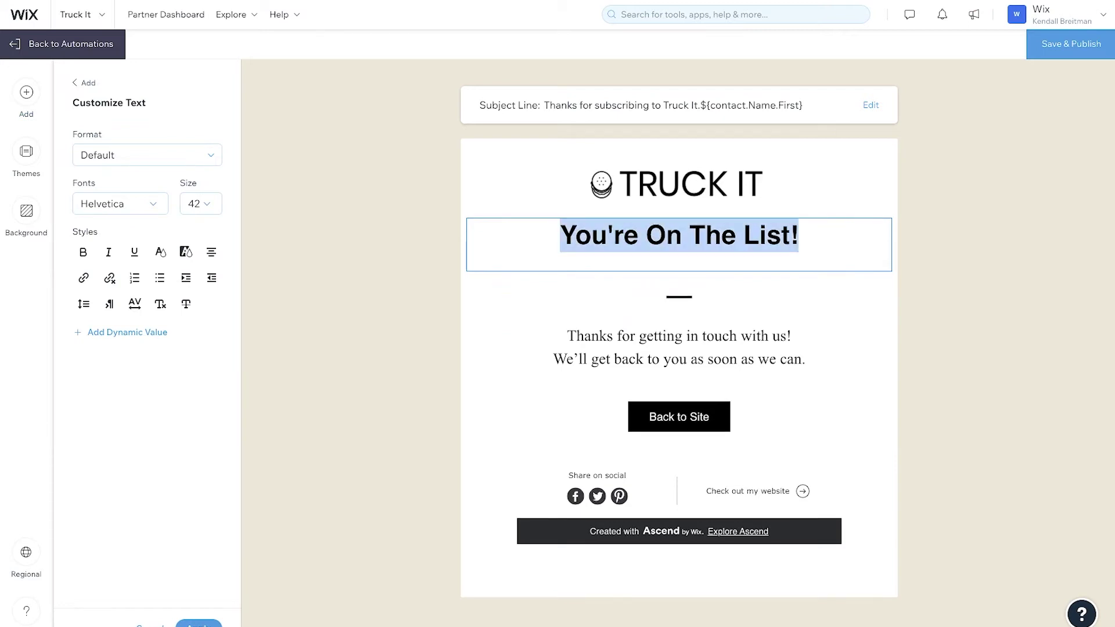
pyautogui.click(128, 210)
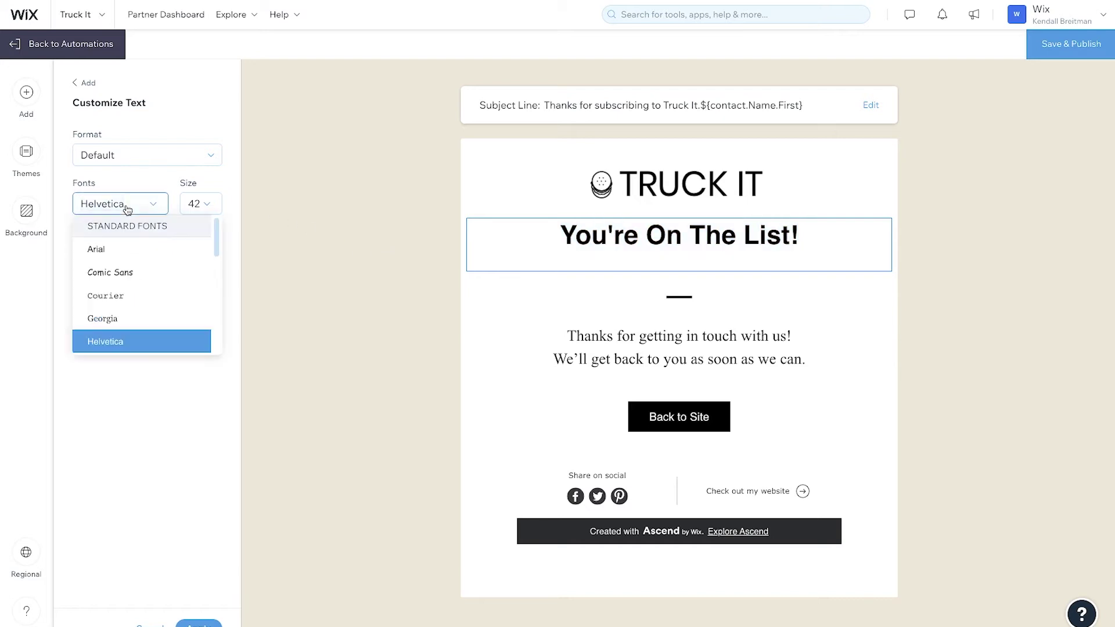
pyautogui.click(148, 344)
pyautogui.click(200, 204)
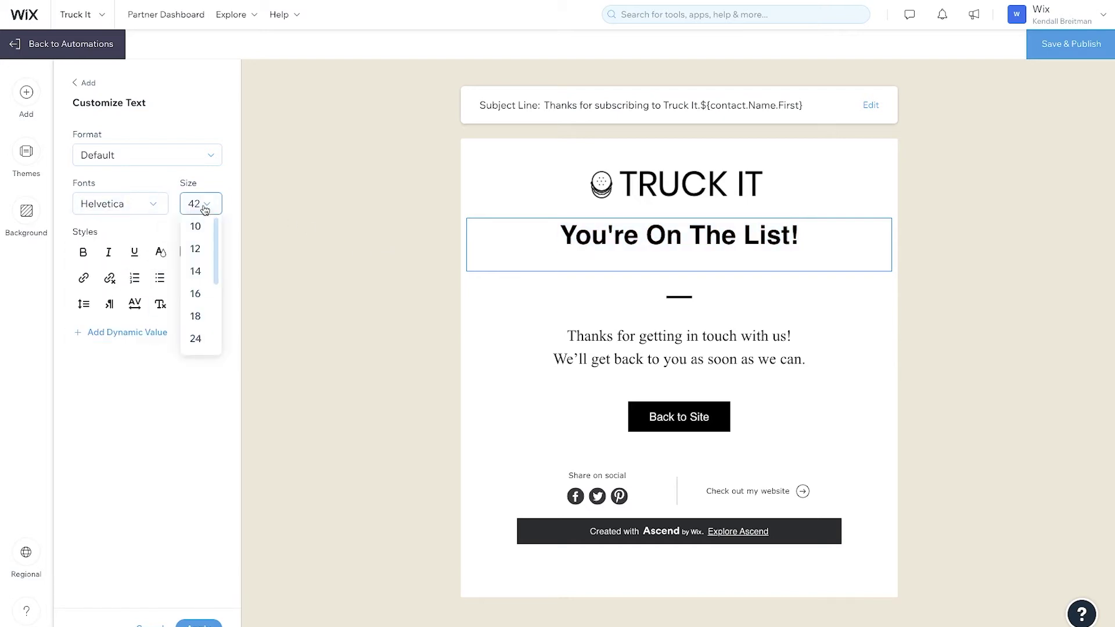
pyautogui.scroll(-2, 200, 273)
pyautogui.click(199, 285)
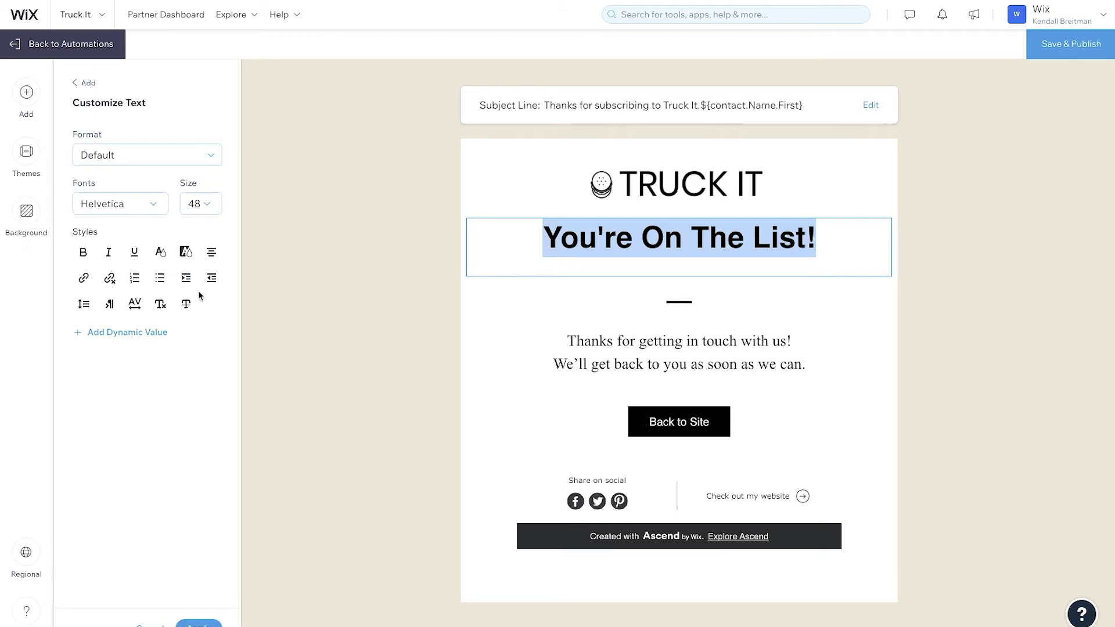
# Replace the body text with "Thanks for subscribing to Truck It. I'll be hitting your inbox with monthly newsletters on the"
pyautogui.click(531, 341)
pyautogui.hotkey('ctrl', 'a')
pyautogui.write('Thanks for ')
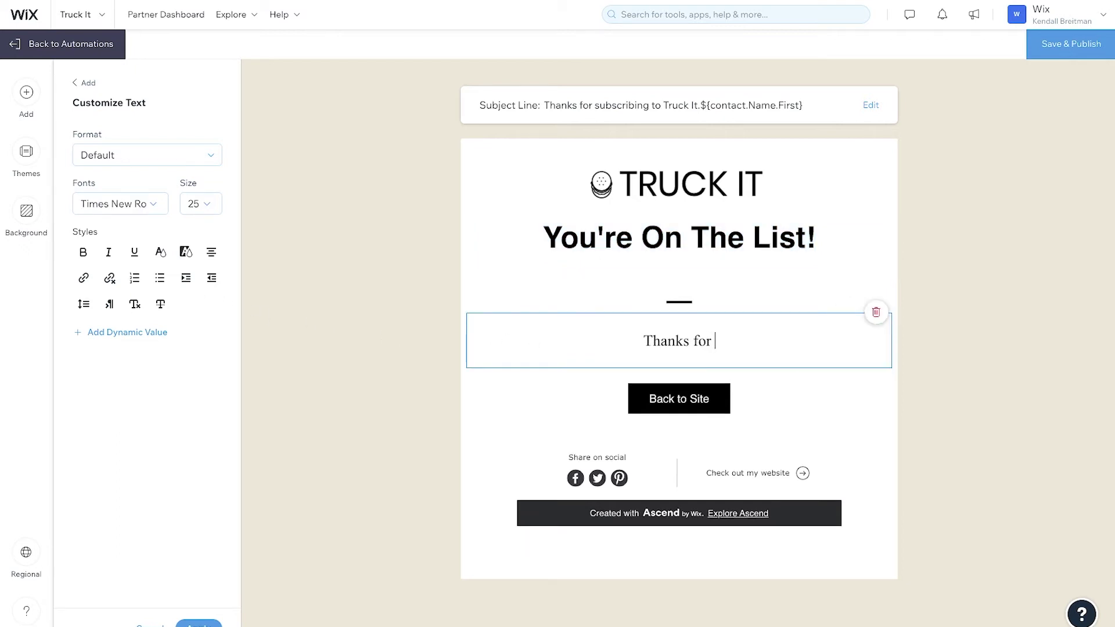
pyautogui.write("subscribing to Truck It. I'll be hitti")
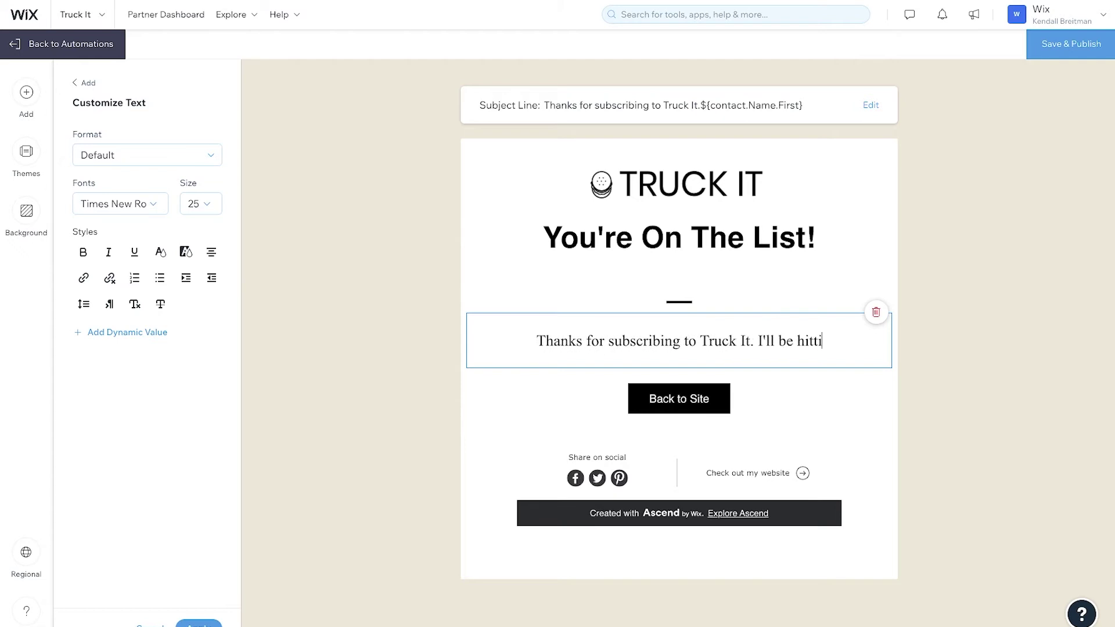
pyautogui.write('ng your inbox with monthly newsletters on the')
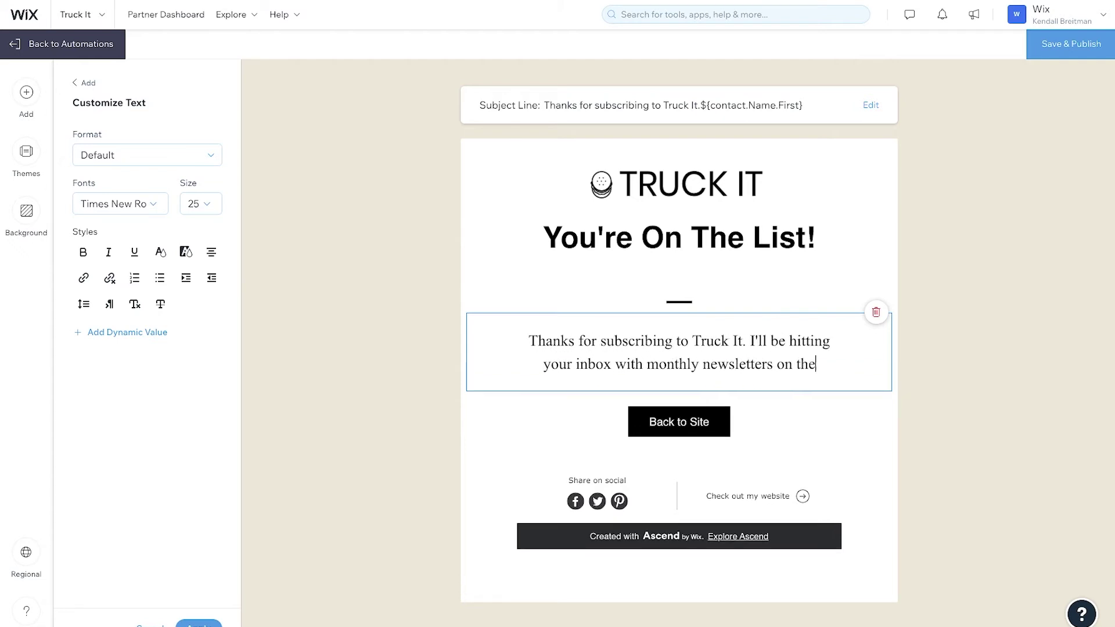
# Finish the body text with "best food truck eats and guides from all across America." plus a separate paragraph "Stay tuned and stay hungry."
pyautogui.write(' best food truck eats and guides from all across America.')
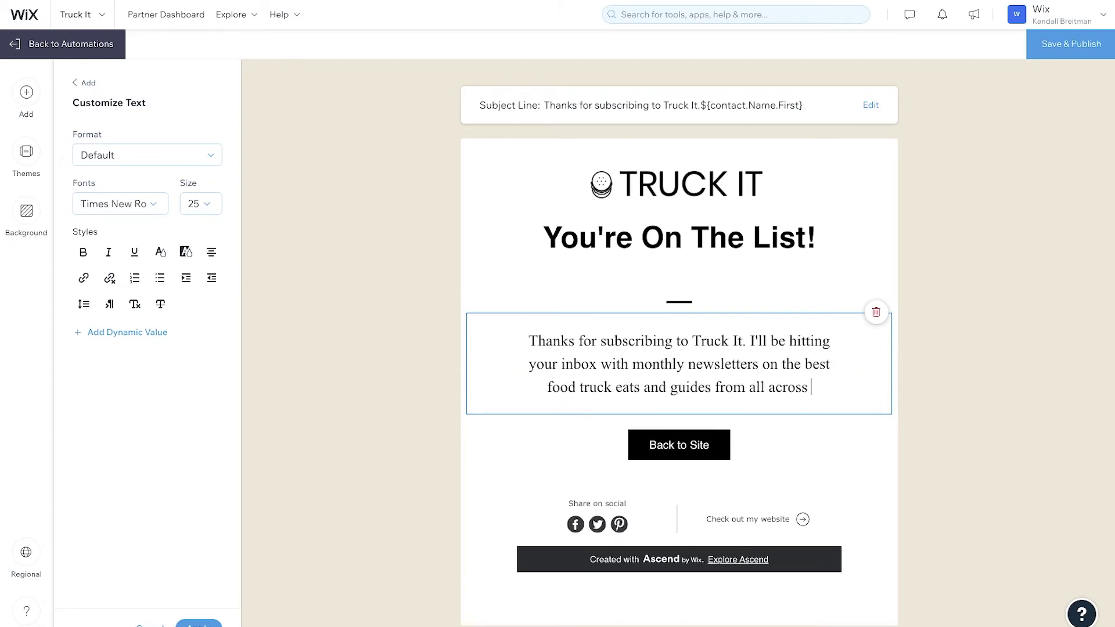
pyautogui.press('Return')
pyautogui.write('Stay tuned and and stay hungry.')
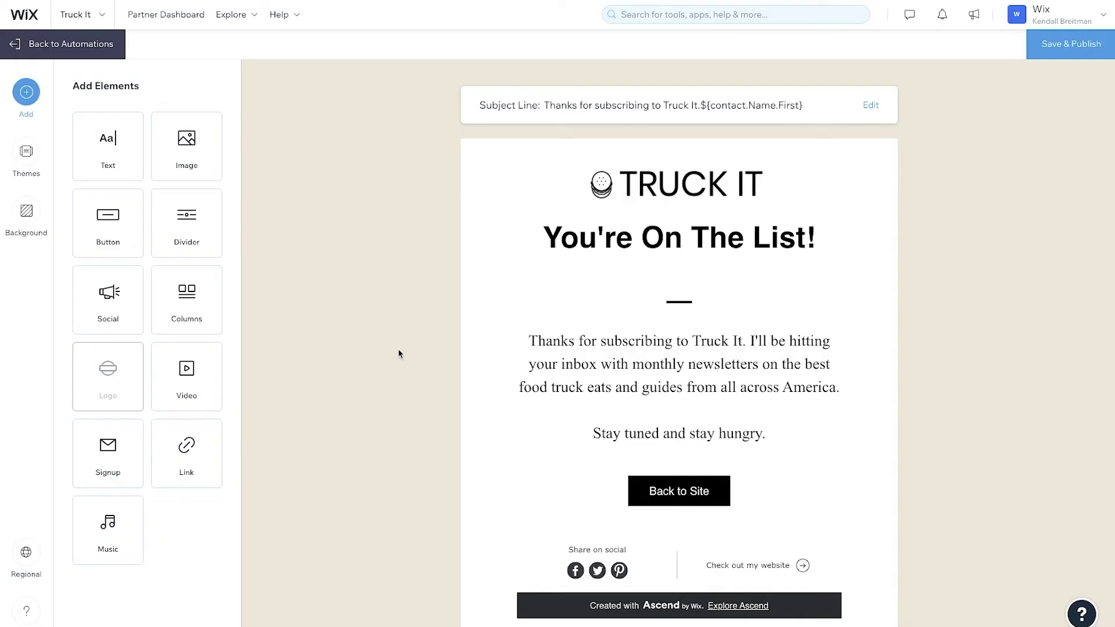
# Rename the "Back to Site" button to "Shop Truck It Swag" and go to its URL setting
pyautogui.click(643, 492)
pyautogui.tripleClick(111, 200)
pyautogui.write('Sh')
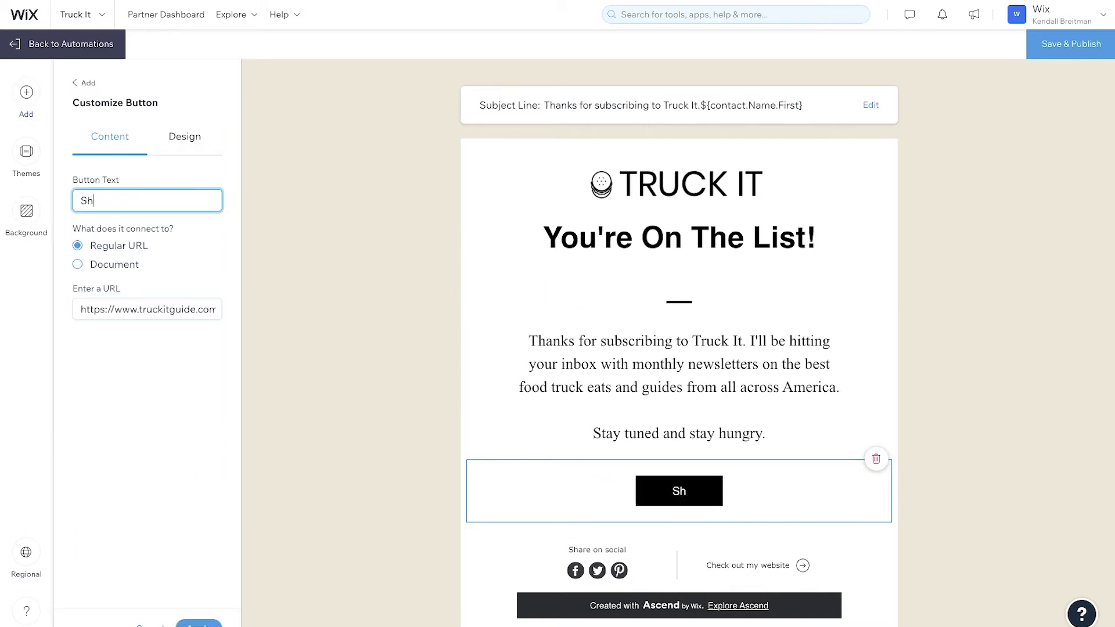
pyautogui.write('op Truck It Swag')
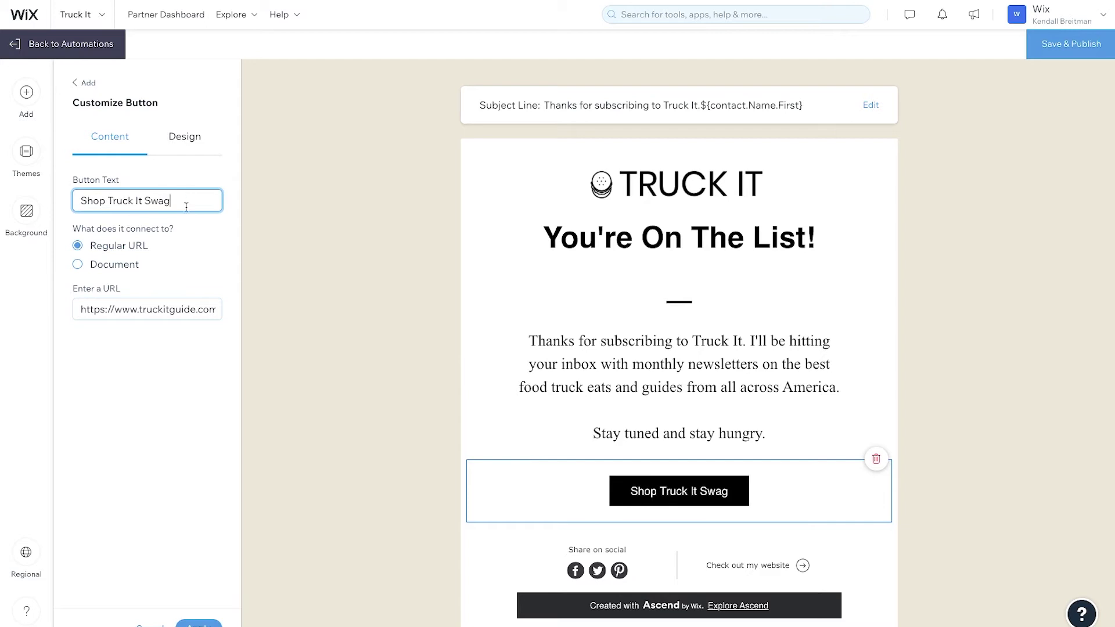
pyautogui.click(209, 309)
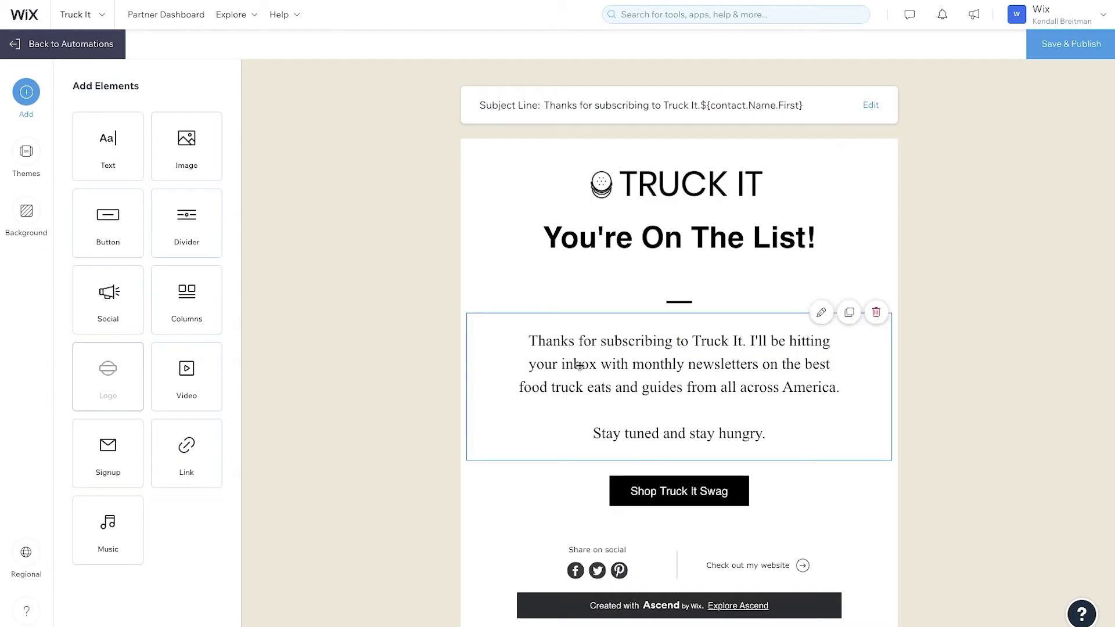
# Format the whole body text in Helvetica, size 24
pyautogui.click(578, 364)
pyautogui.hotkey('ctrl', 'a')
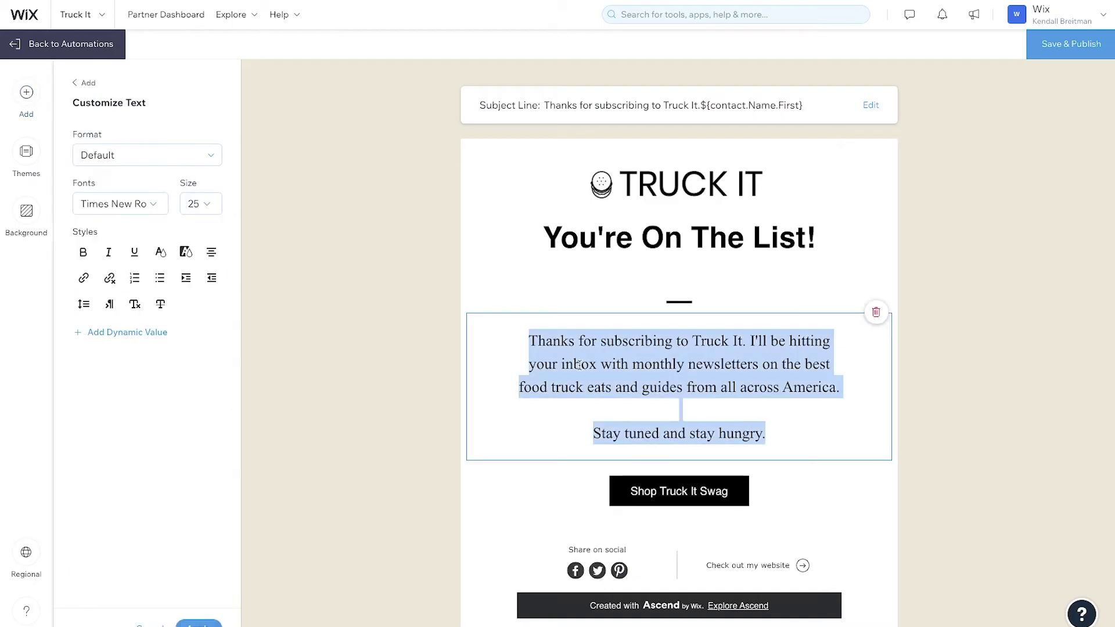
pyautogui.click(153, 204)
pyautogui.click(102, 319)
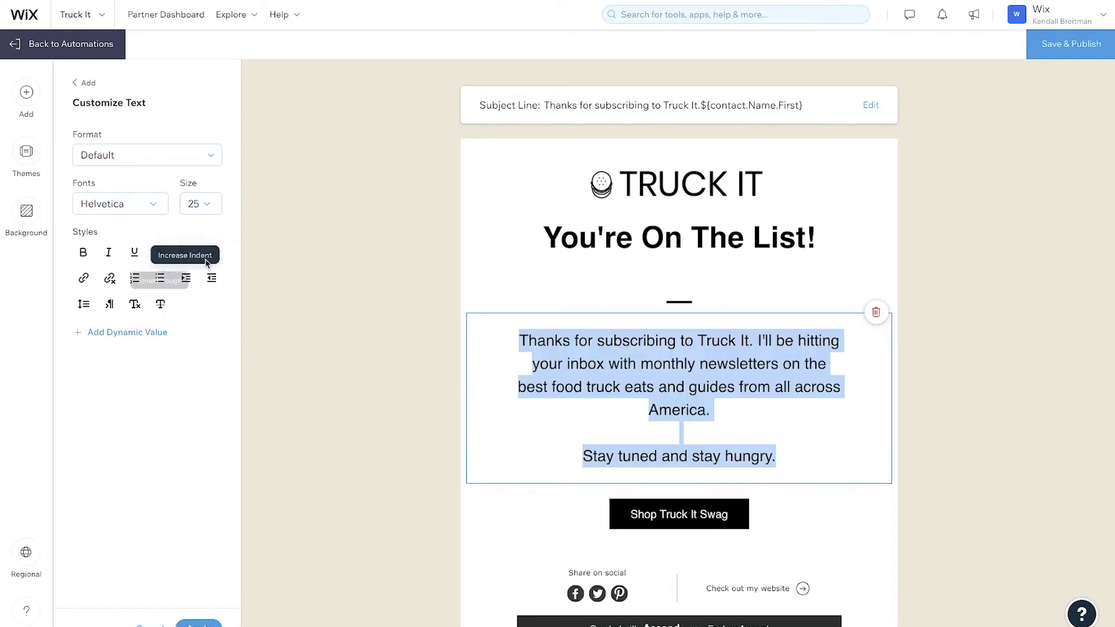
pyautogui.click(211, 204)
pyautogui.click(195, 338)
# Set the email's background color to #C5FF4B, add it to the saved colors, and confirm
pyautogui.click(26, 212)
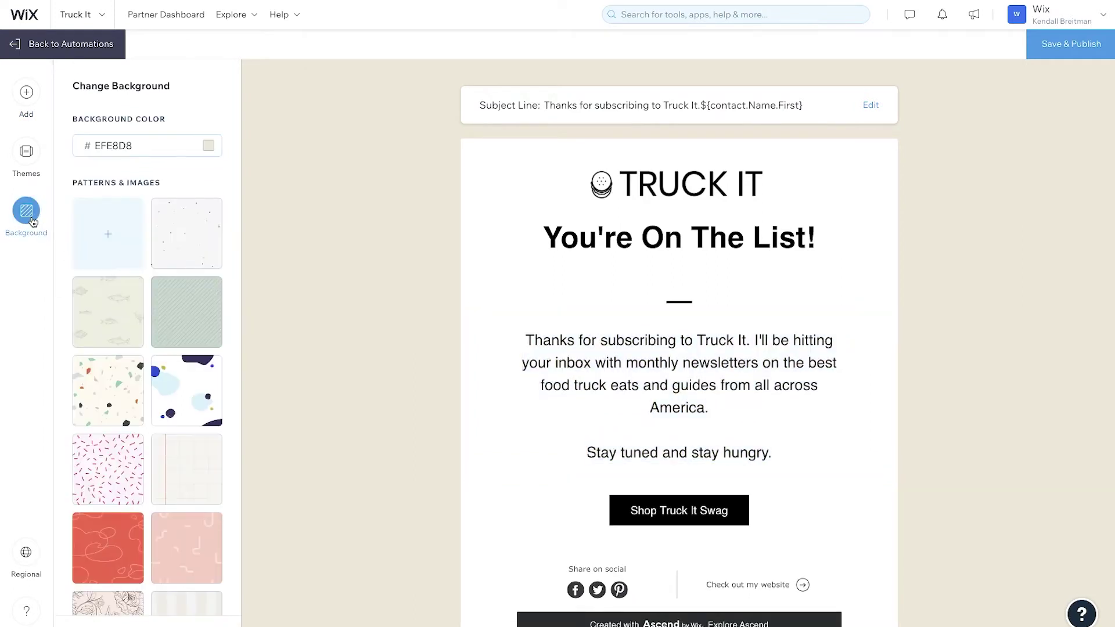
pyautogui.click(208, 146)
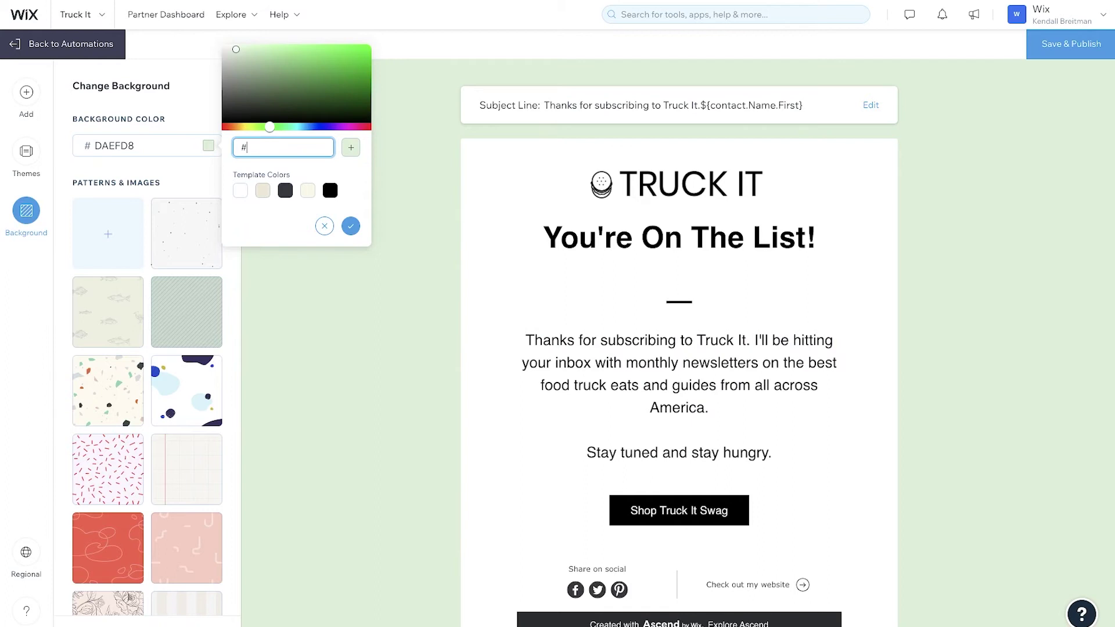
pyautogui.write('C5FF4B')
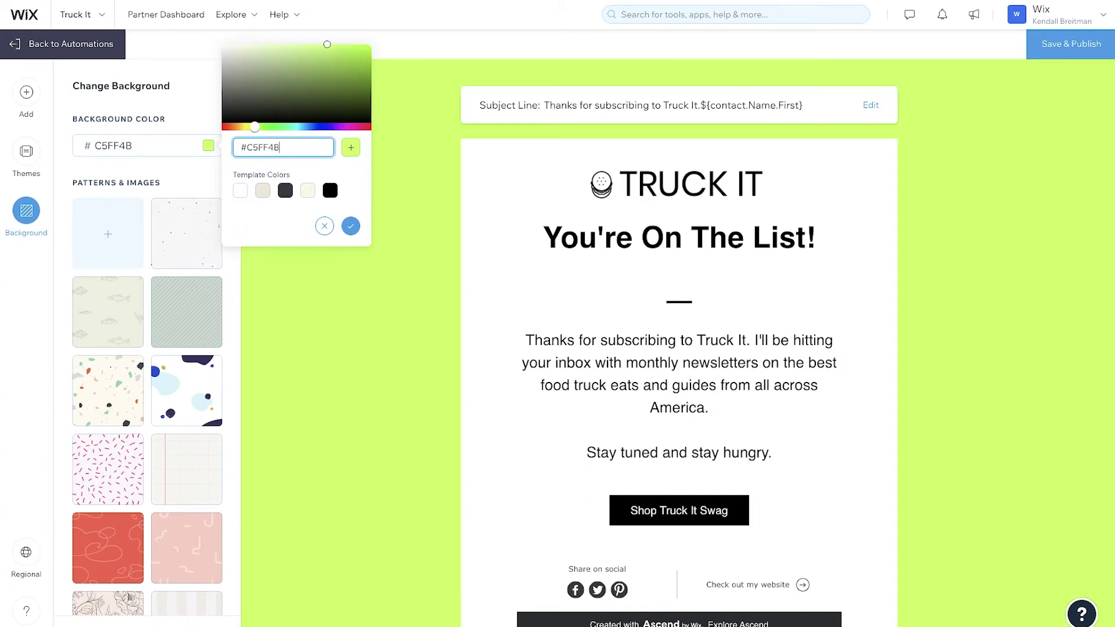
pyautogui.click(351, 147)
pyautogui.click(351, 244)
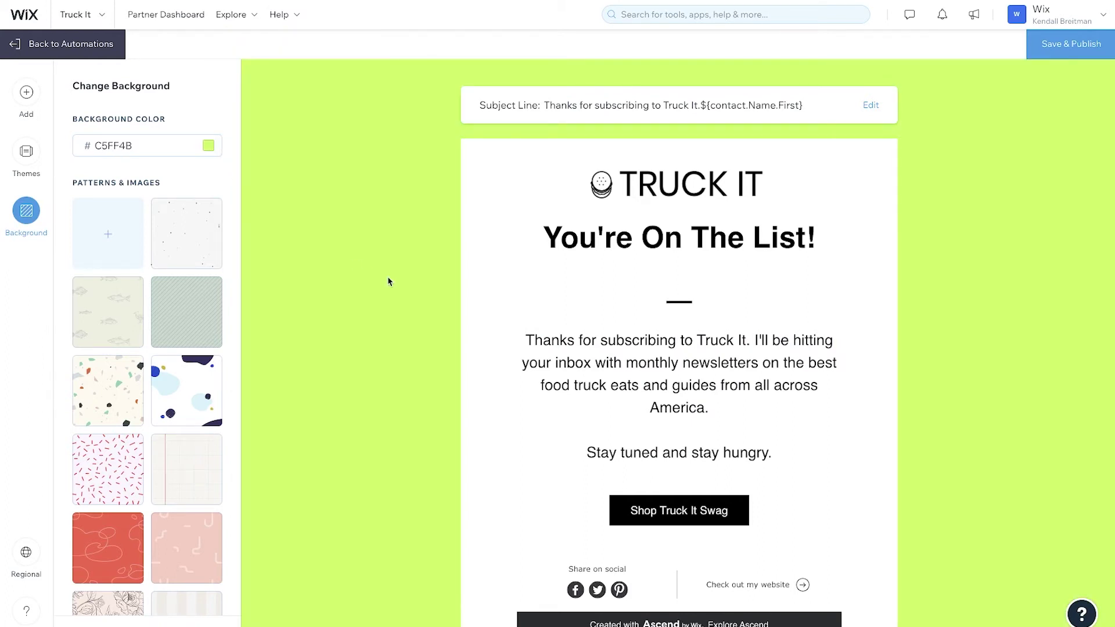
# Clear the footer's website link URL, paste the same truckitguide.com address back in, and apply the footer settings
pyautogui.click(637, 568)
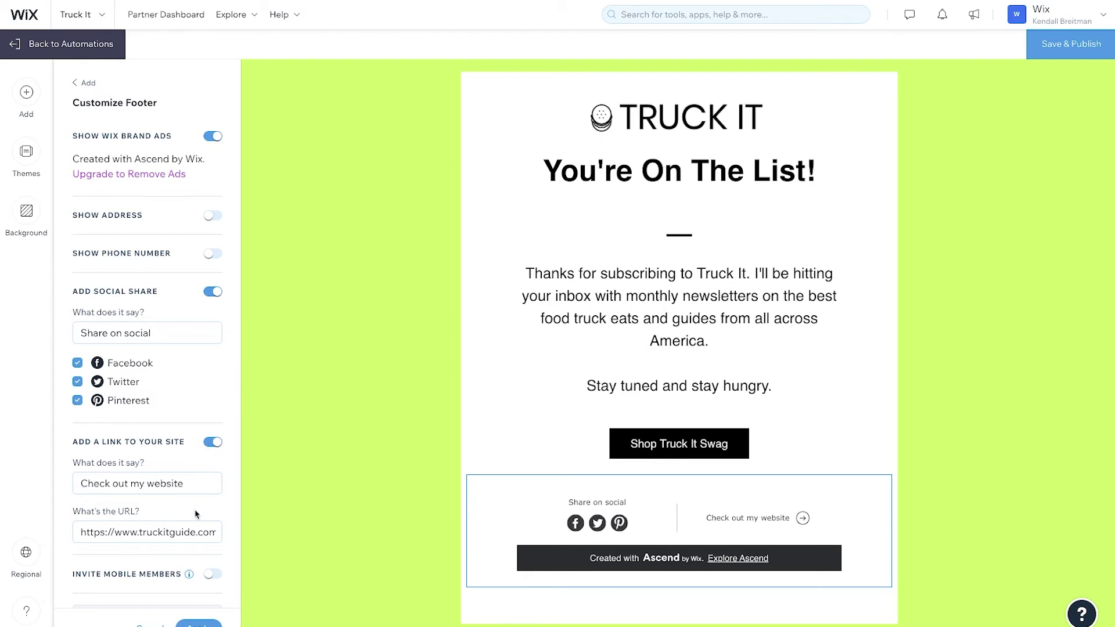
pyautogui.tripleClick(194, 537)
pyautogui.hotkey('ctrl', 'c')
pyautogui.press('BackSpace')
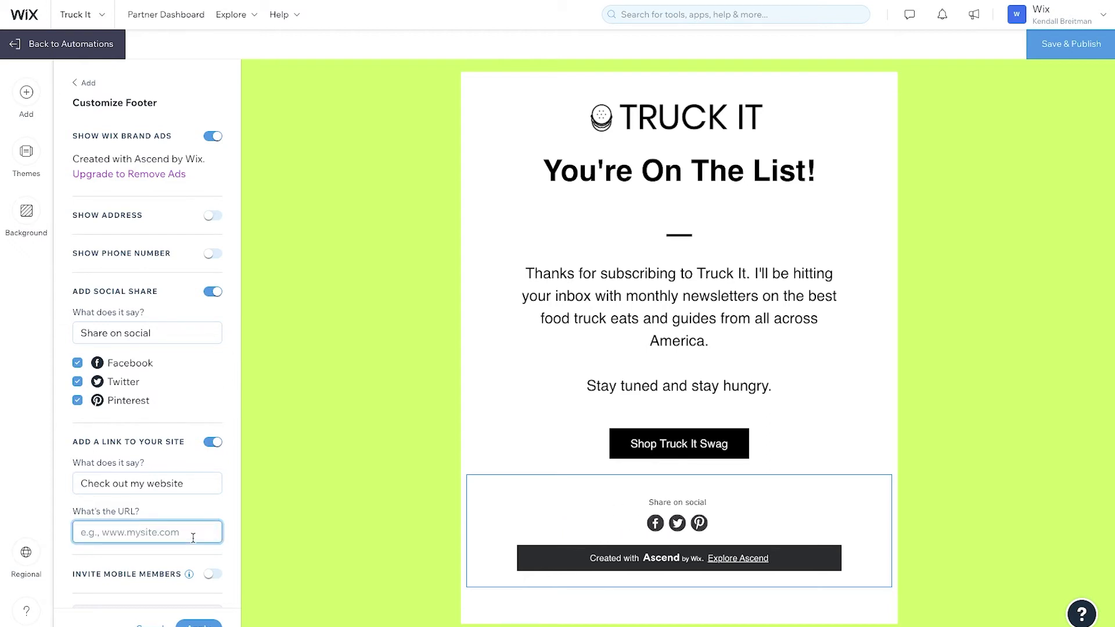
pyautogui.hotkey('ctrl', 'v')
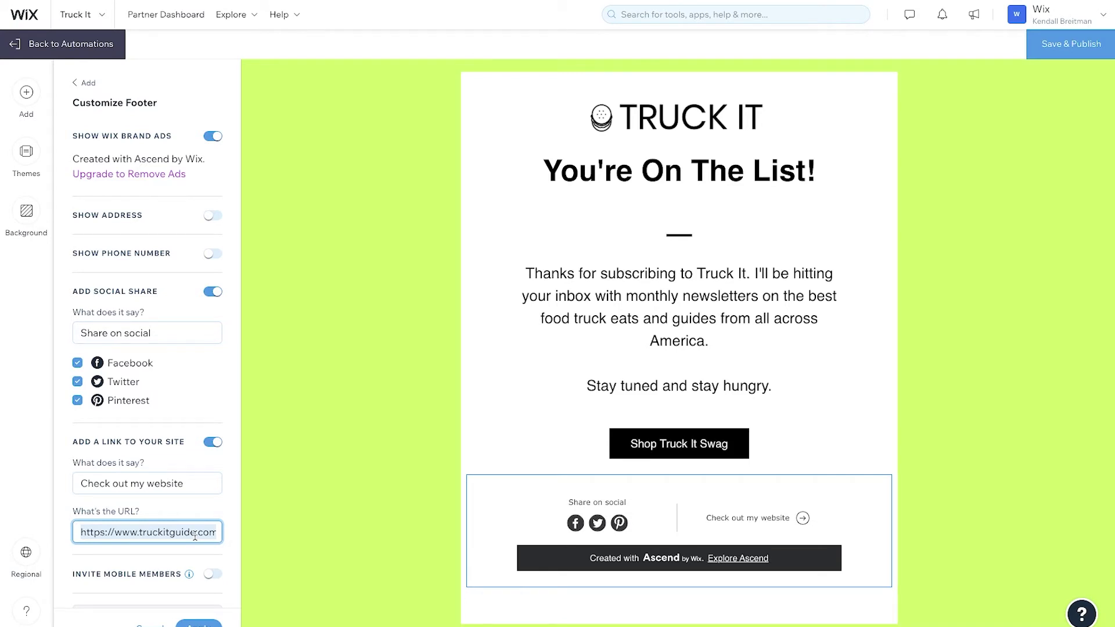
pyautogui.click(207, 625)
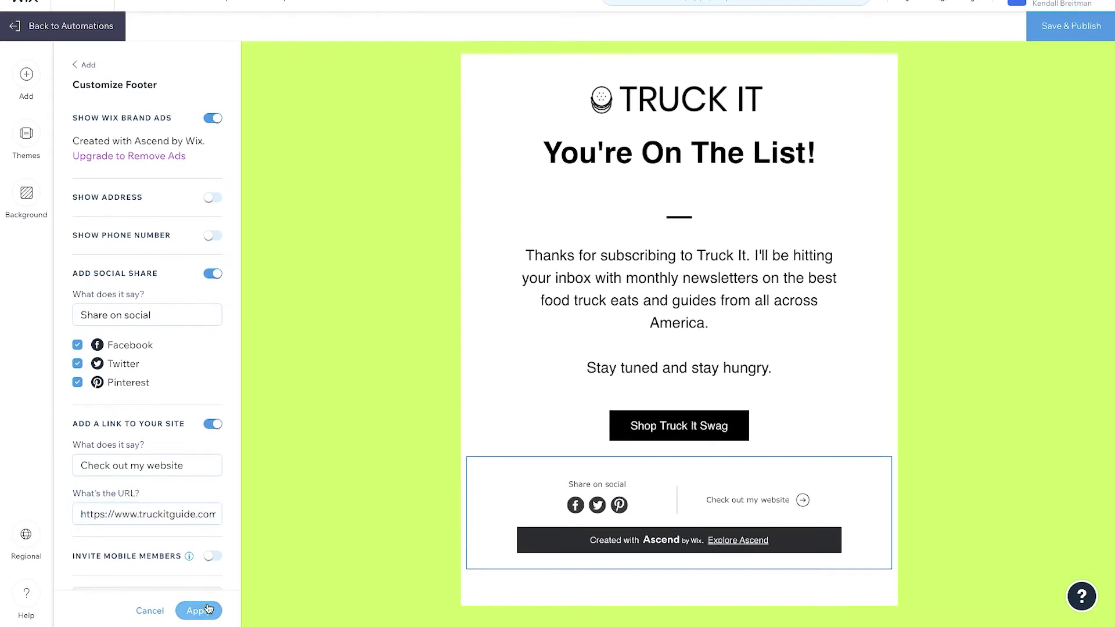
# Save and publish the email template, and open the automation email's preview and test view
pyautogui.click(1046, 40)
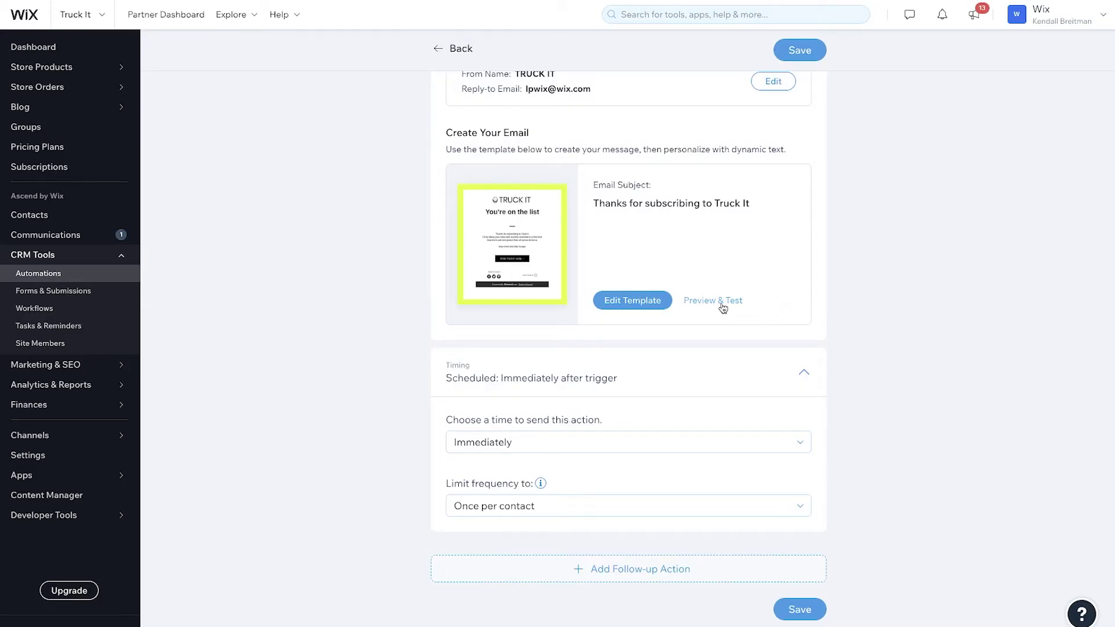
pyautogui.click(722, 305)
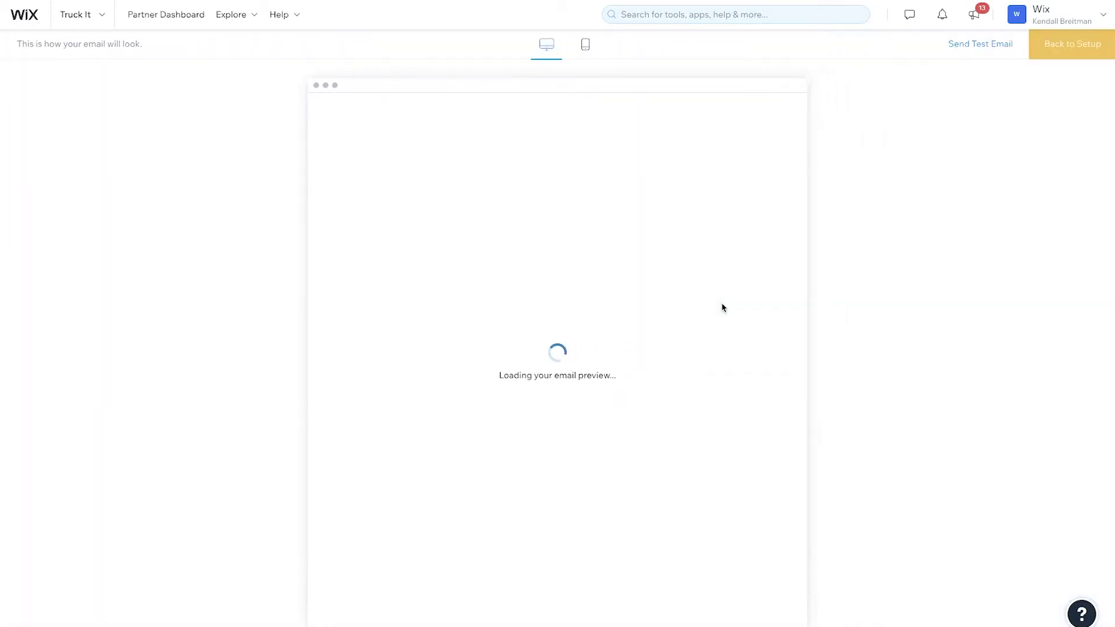
# Start a test email from the preview and enter the recipient's email address
pyautogui.click(961, 46)
pyautogui.click(676, 120)
pyautogui.write('myemail@gmail.com')
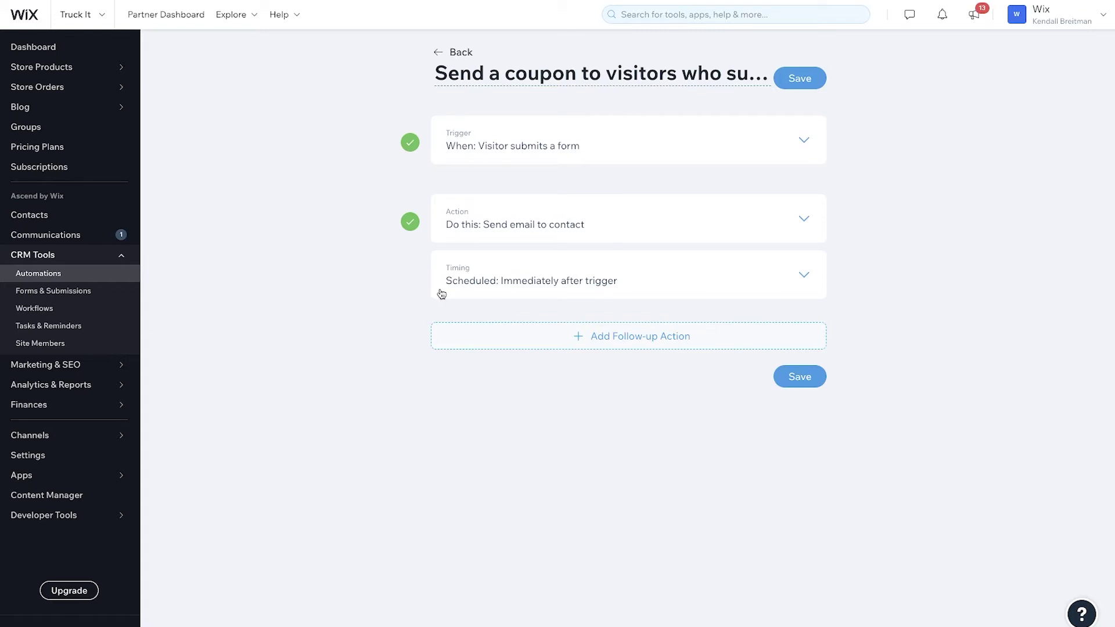
# Schedule the email action for a custom time of 2 days after the trigger and limit its frequency to once per contact
pyautogui.click(441, 294)
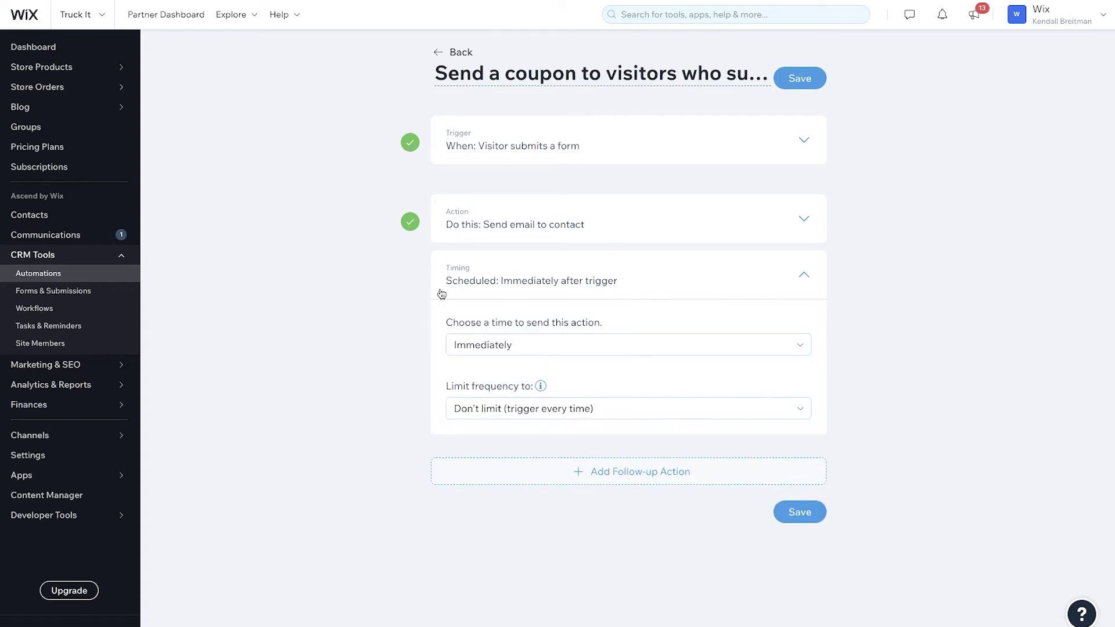
pyautogui.click(539, 351)
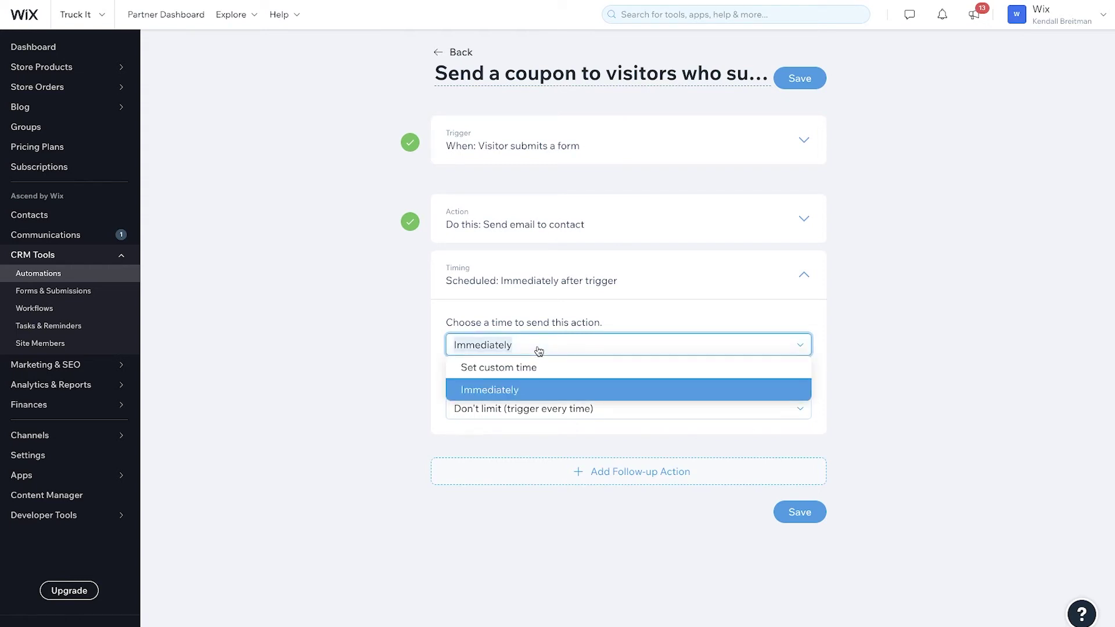
pyautogui.click(546, 374)
pyautogui.click(500, 370)
pyautogui.click(570, 380)
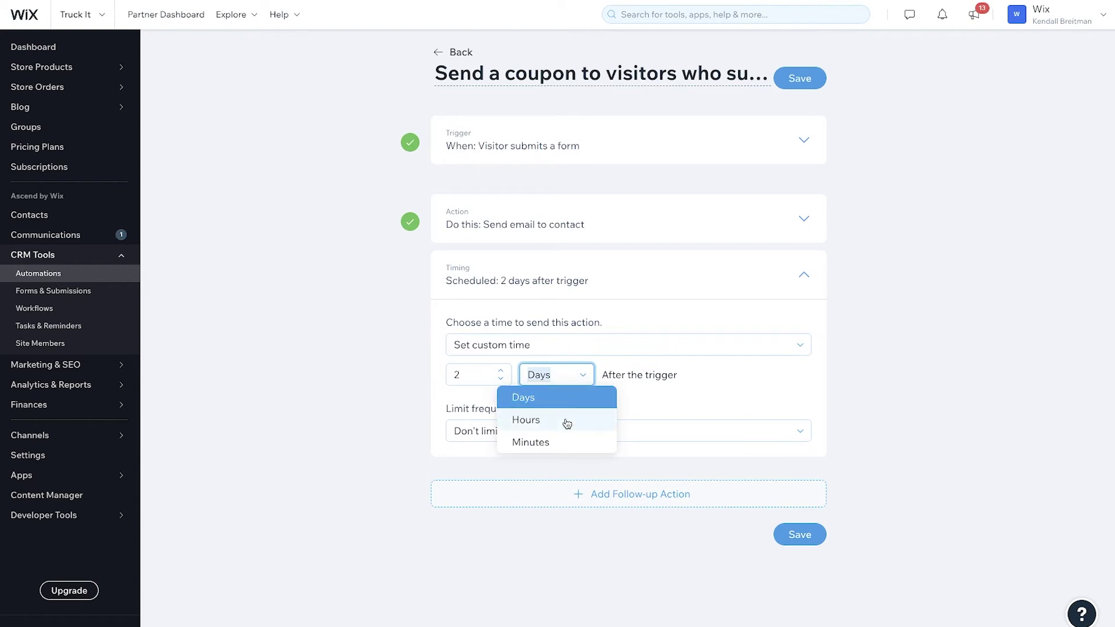
pyautogui.click(583, 378)
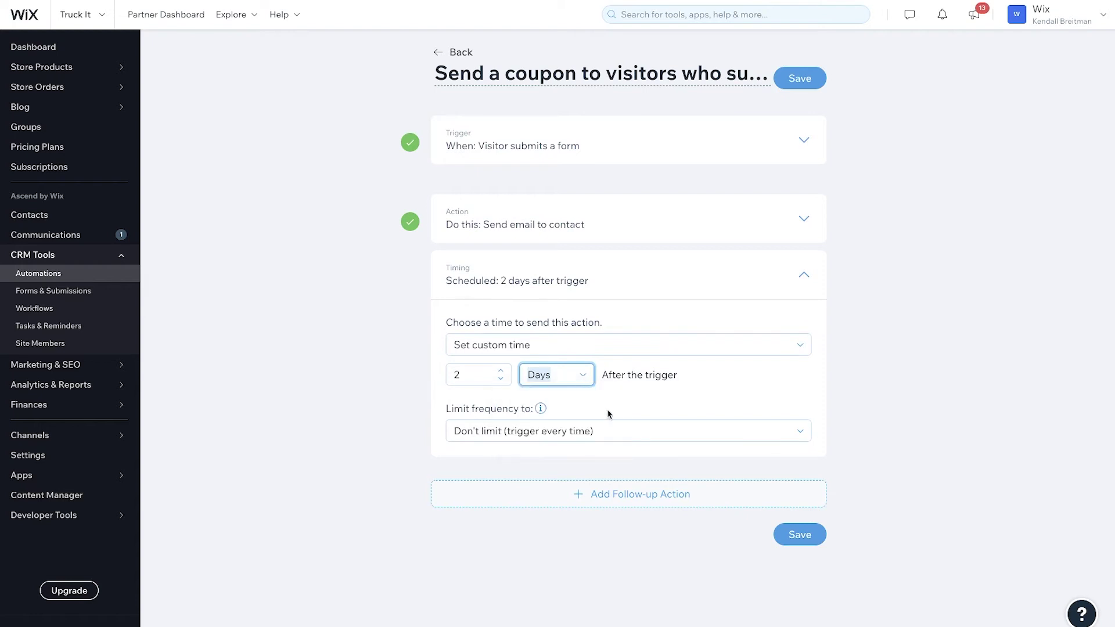
pyautogui.click(618, 436)
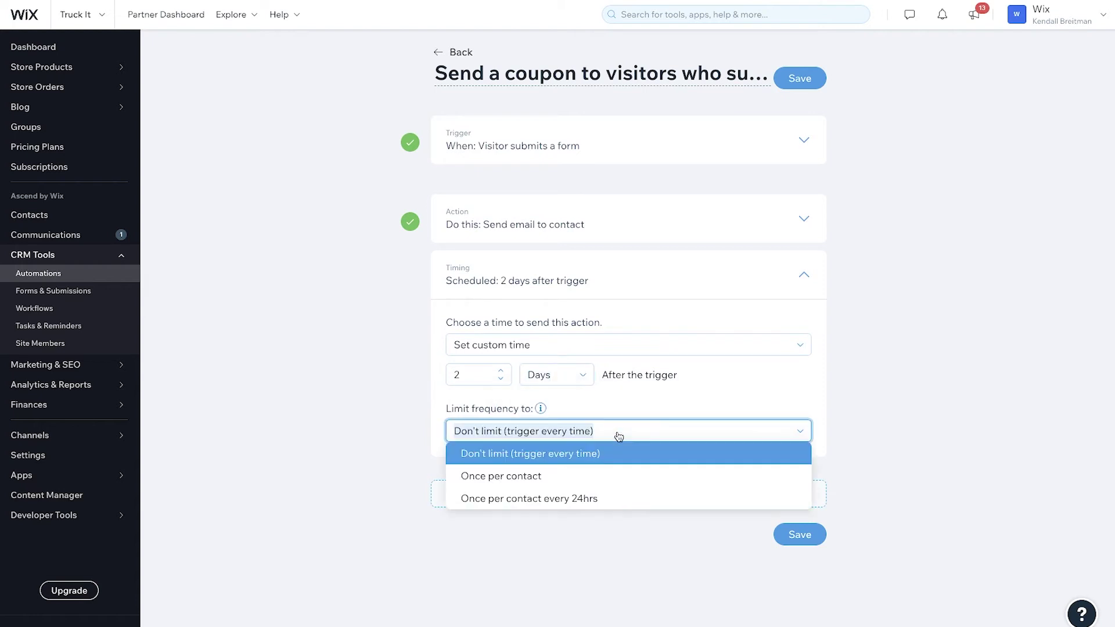
pyautogui.click(620, 475)
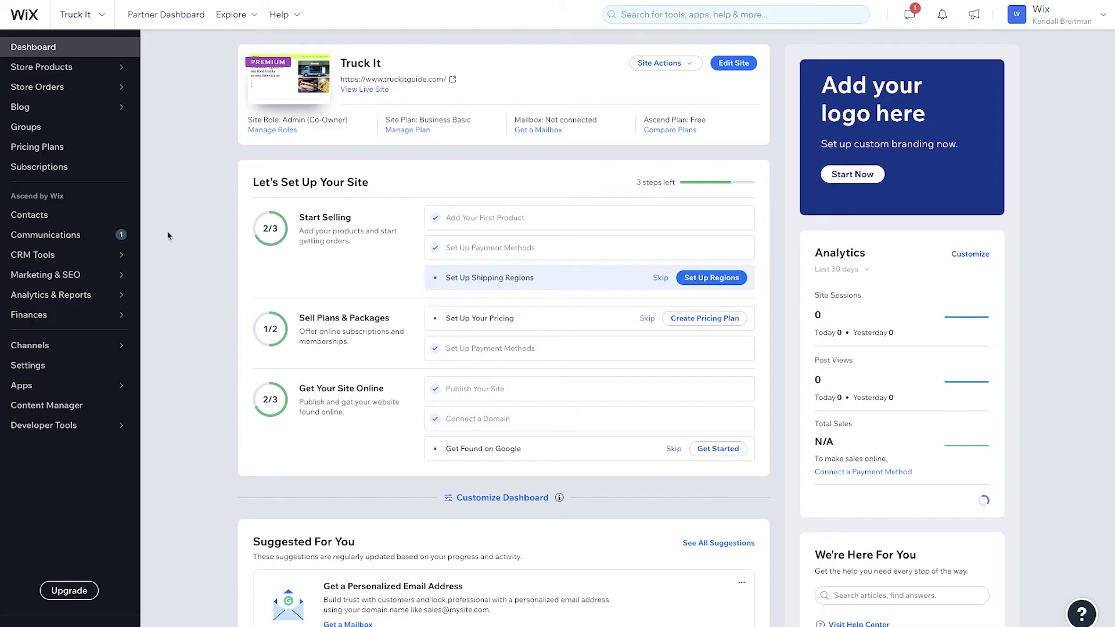
# Go to Email Marketing, browse the campaign templates, and start a campaign from the green-bordered "Monthly Newsletter" template
pyautogui.moveTo(90, 282)
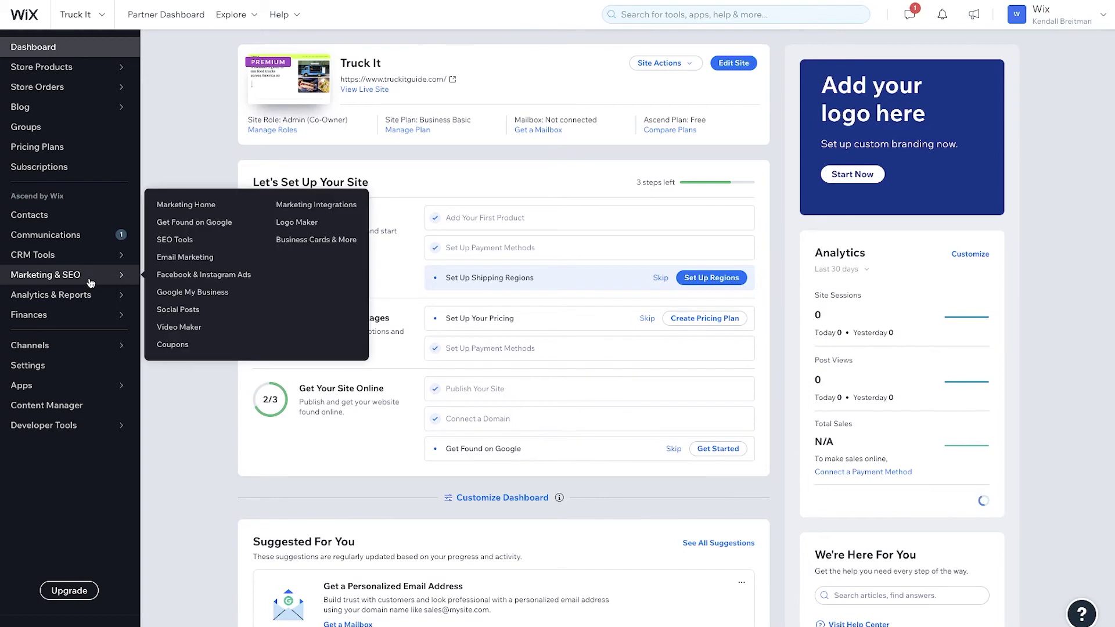
pyautogui.click(171, 260)
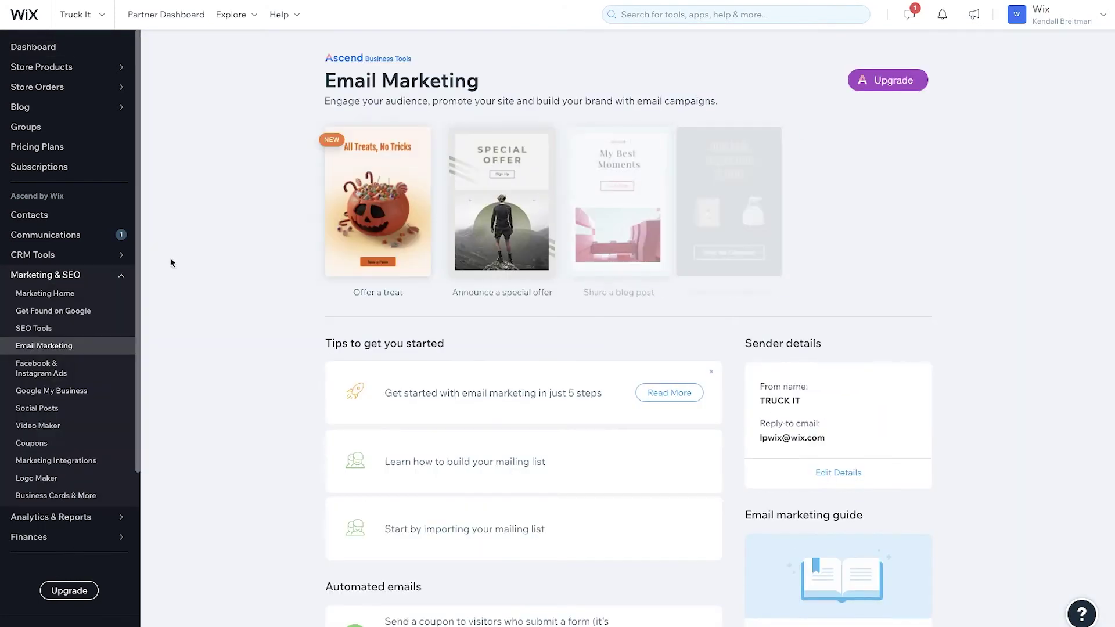
pyautogui.click(860, 207)
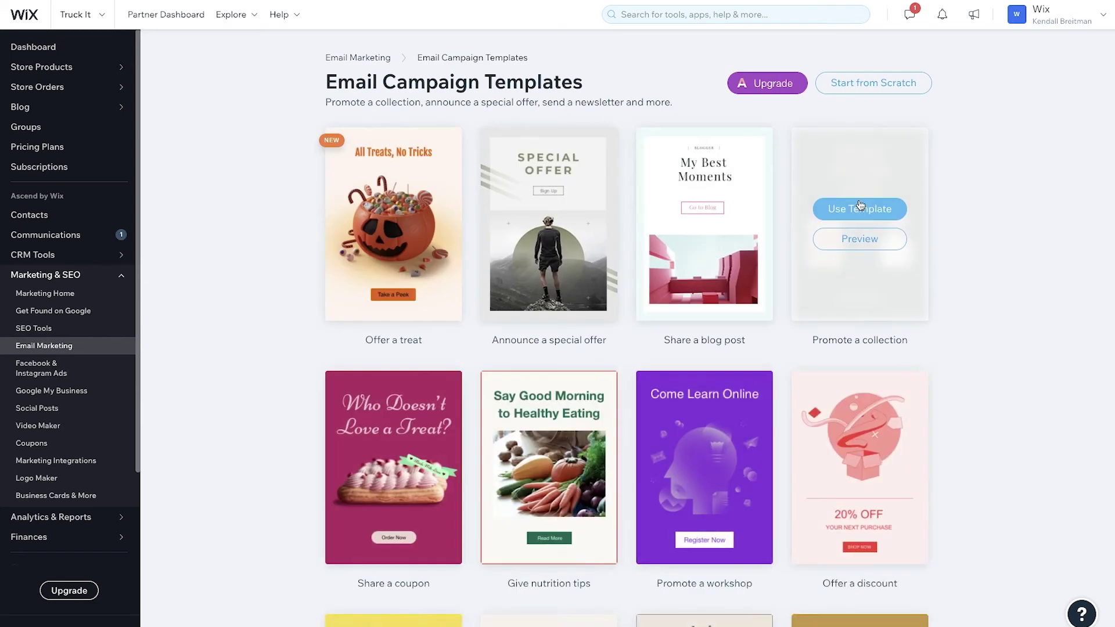
pyautogui.scroll(-8, 860, 206)
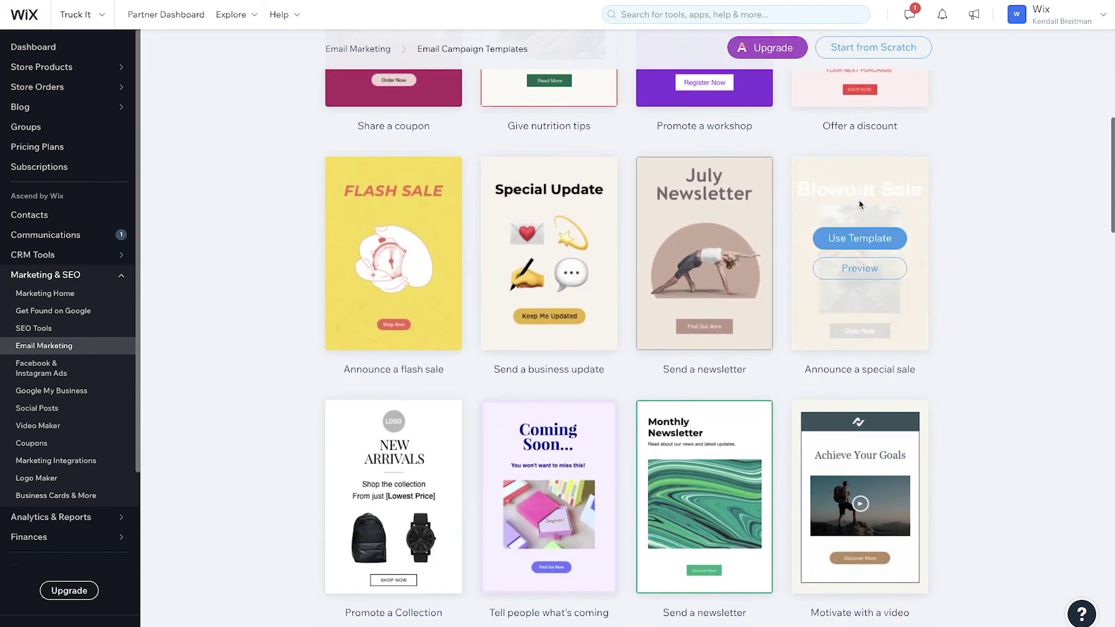
pyautogui.click(704, 481)
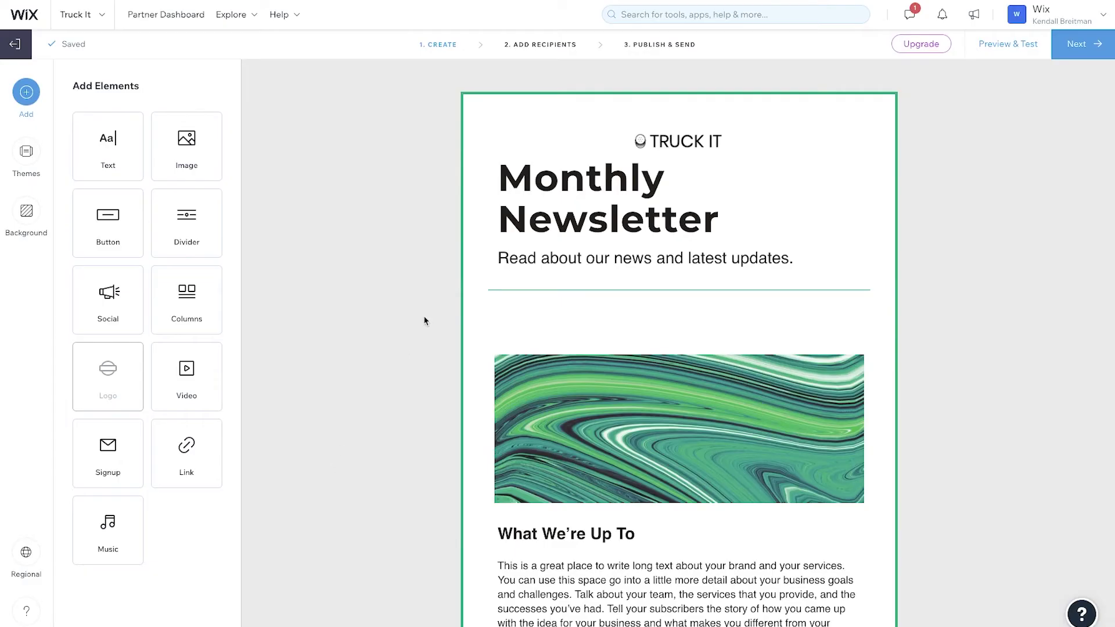
# Replace the "Monthly Newsletter" heading with "This month's best eats" and set its font size to 36
pyautogui.click(513, 213)
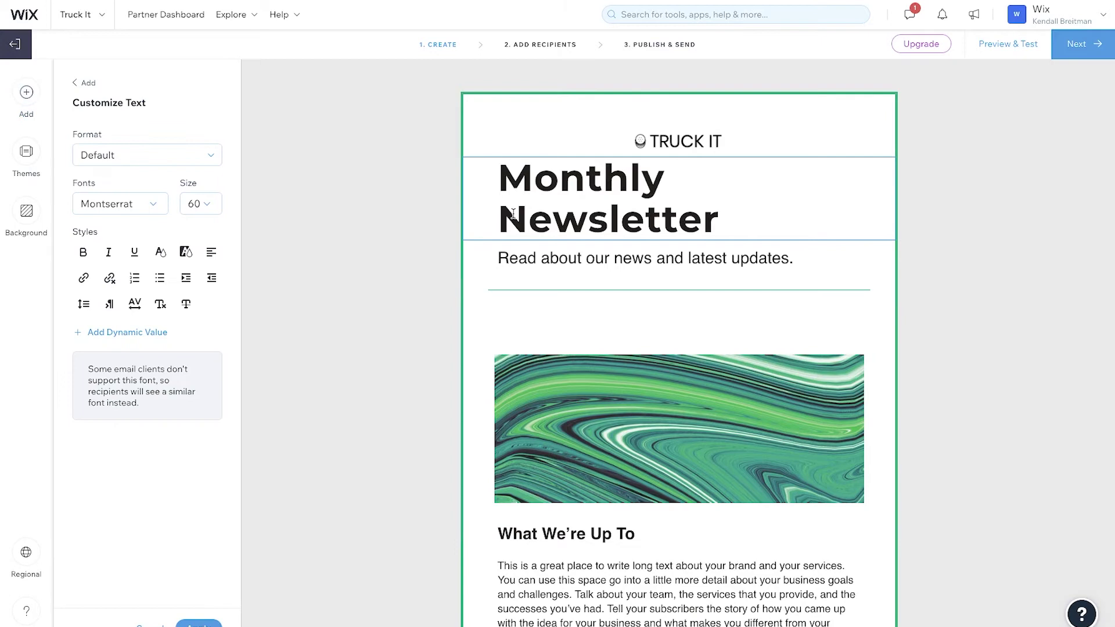
pyautogui.tripleClick(513, 213)
pyautogui.write("This month's")
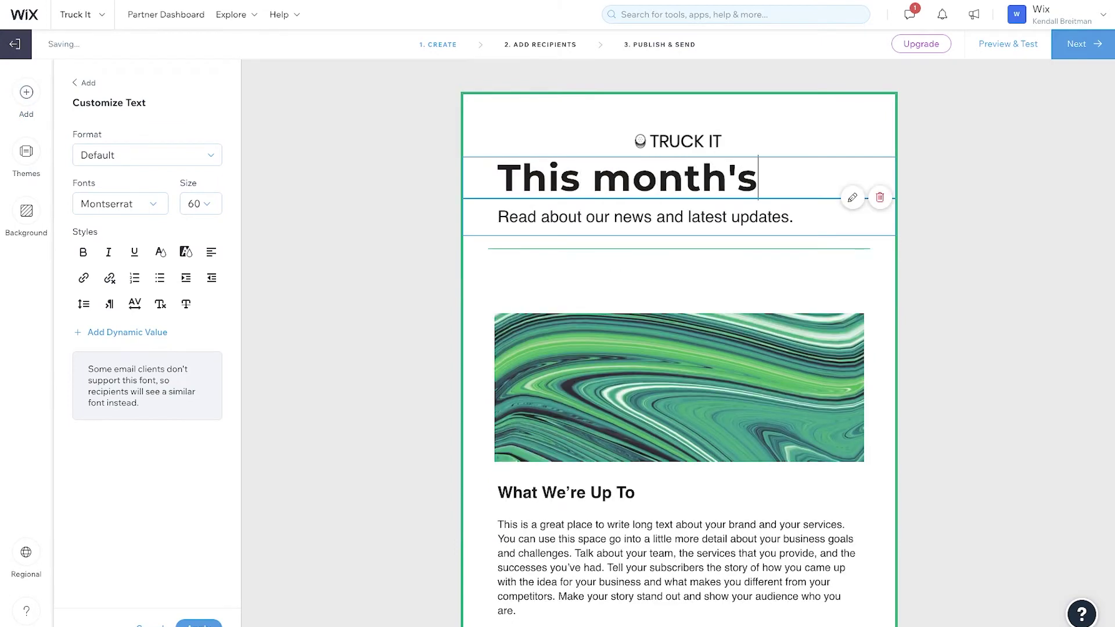
pyautogui.write(' best eats')
pyautogui.hotkey('ctrl', 'a')
pyautogui.click(201, 203)
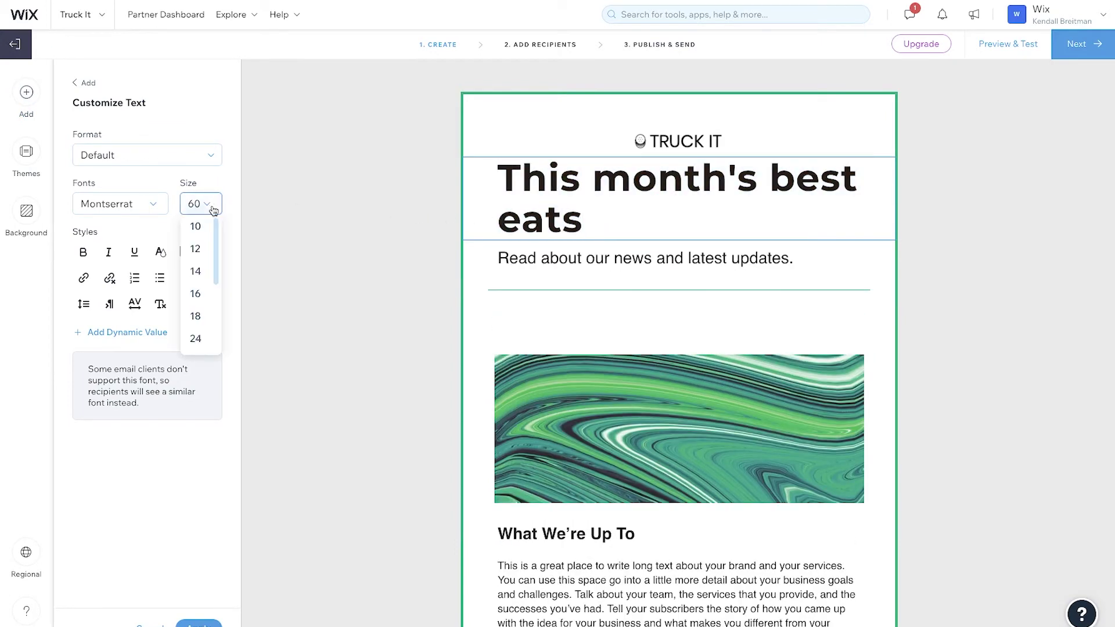
pyautogui.click(196, 324)
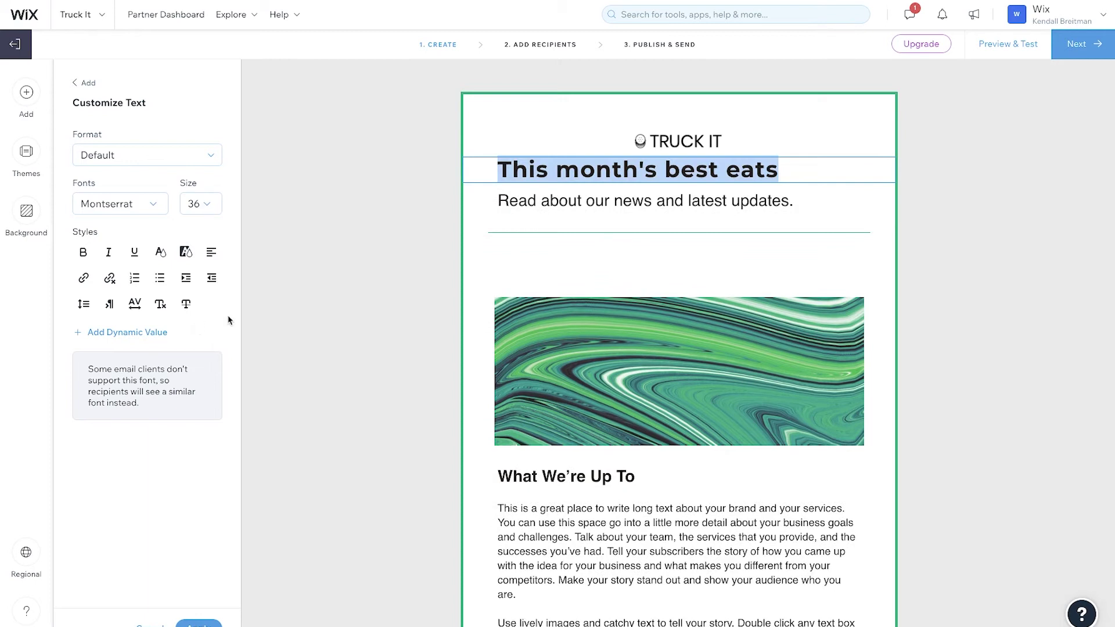
pyautogui.click(378, 279)
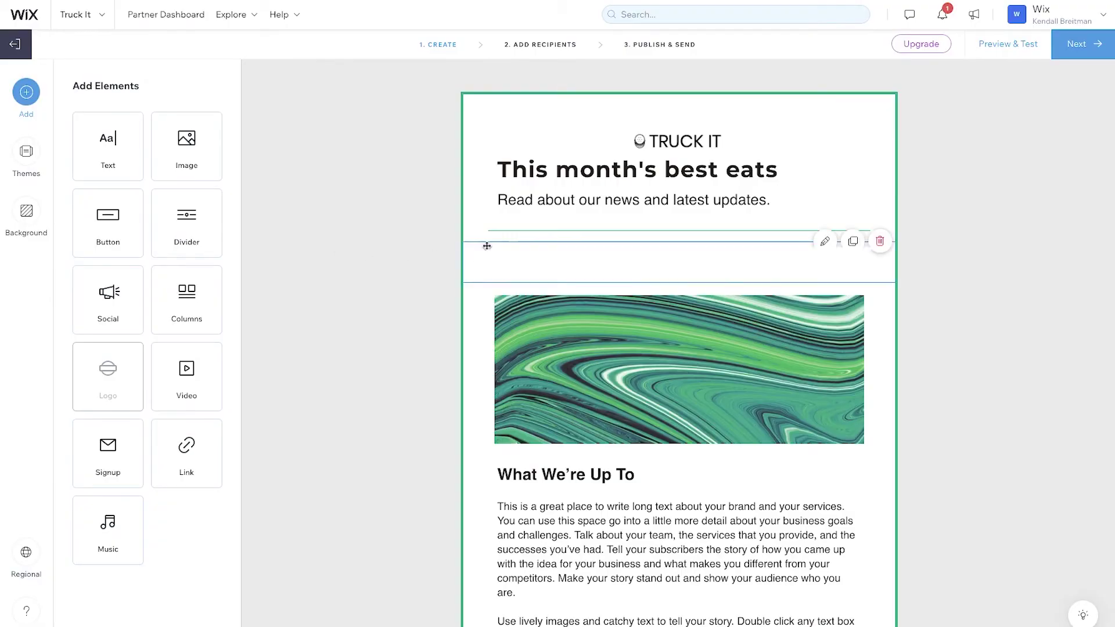
# Replace the subtitle with an intro starting "Did someone say road trip? With summer just around the corner" and inviting readers to explore epic mobile eats
pyautogui.tripleClick(541, 200)
pyautogui.write('Did someone say road trip? With summer just aro')
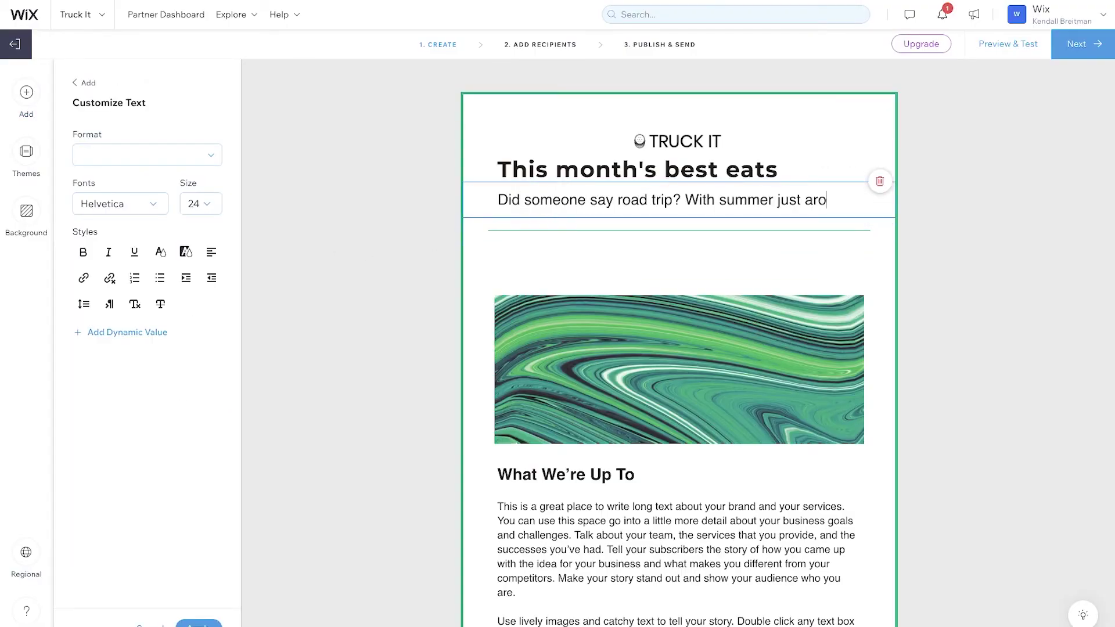
pyautogui.write('und the corner, why not hit the highway a')
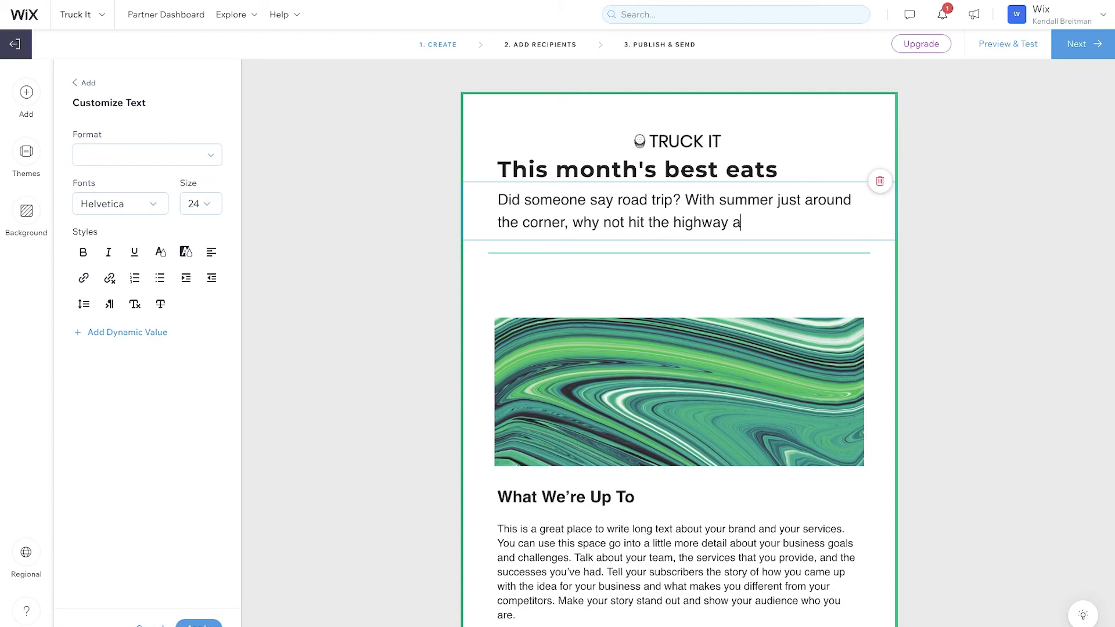
pyautogui.write('nd explore some epic mobile eats on your next adventure?')
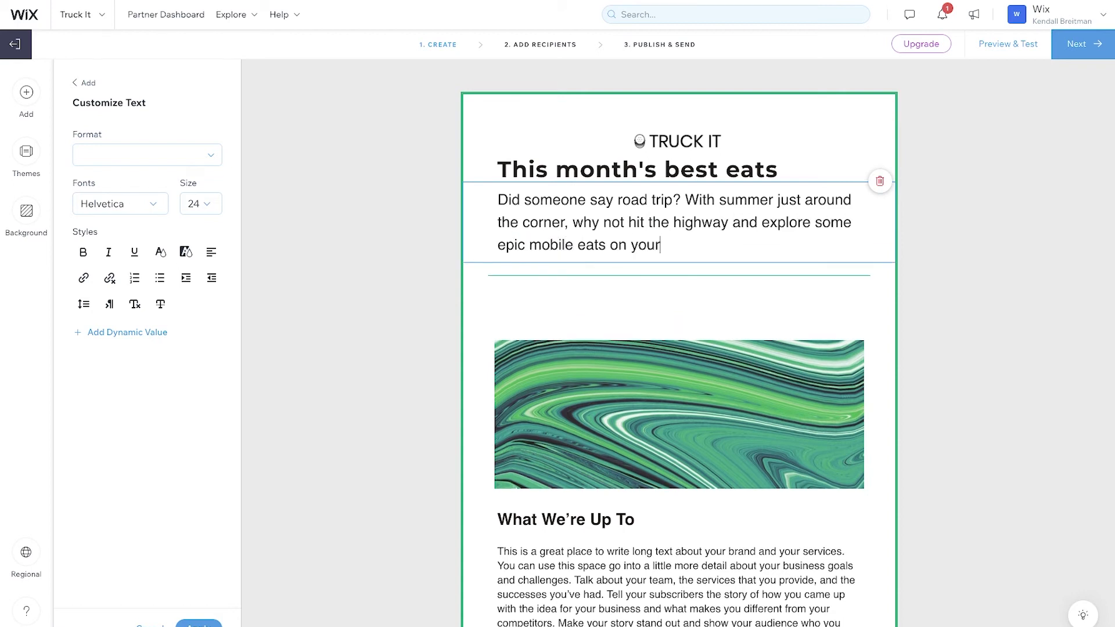
pyautogui.click(351, 286)
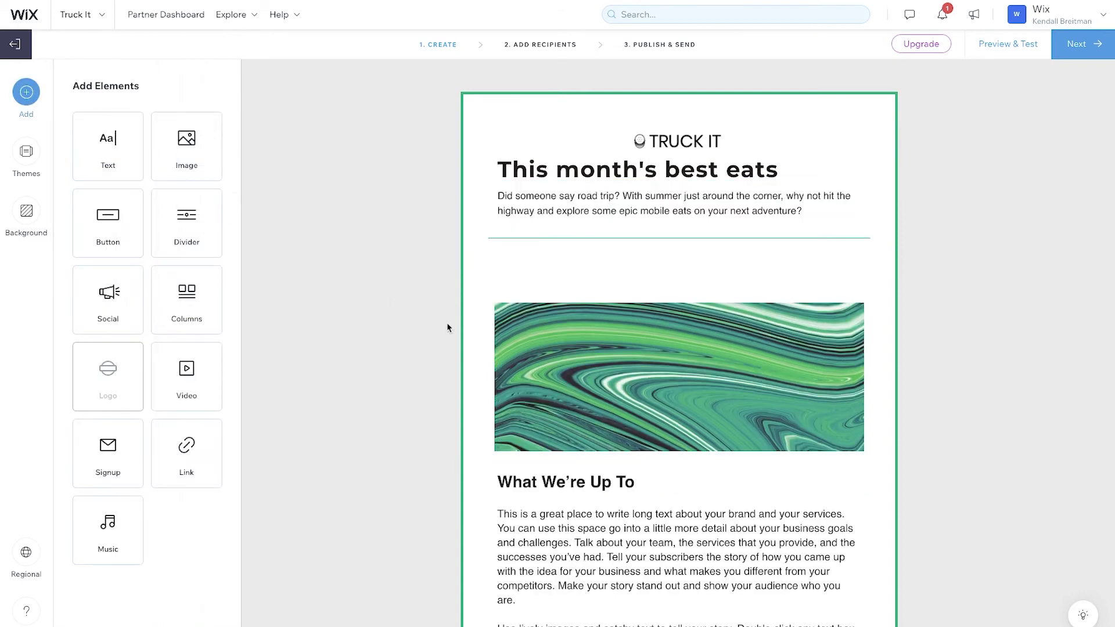
# Remove the green marbled image and the long body text beneath the "What We're Up To" heading
pyautogui.click(529, 361)
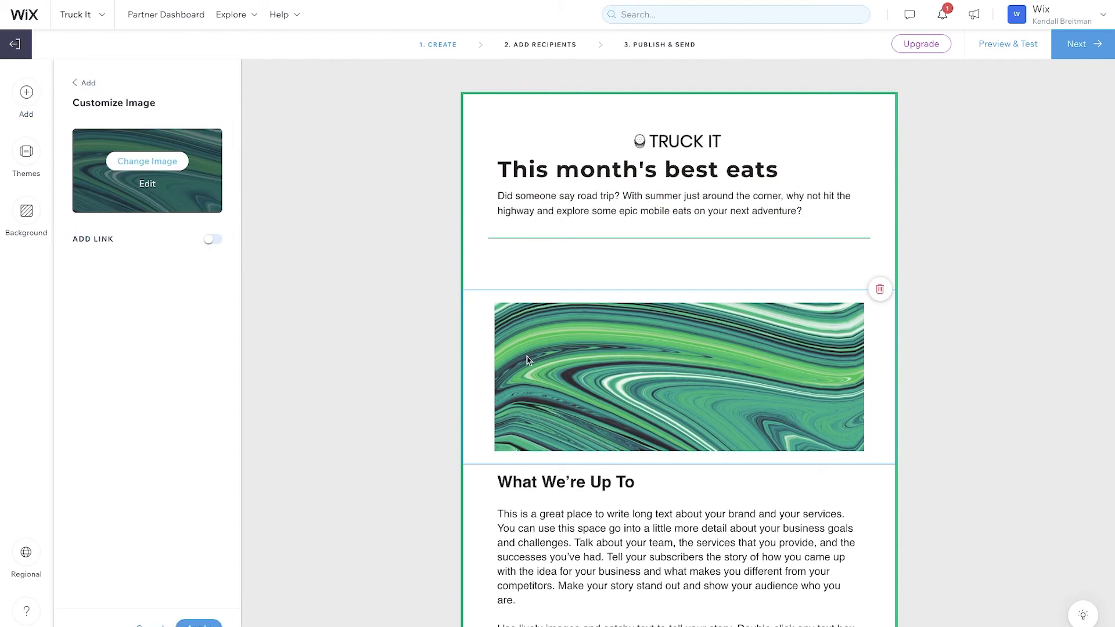
pyautogui.click(880, 289)
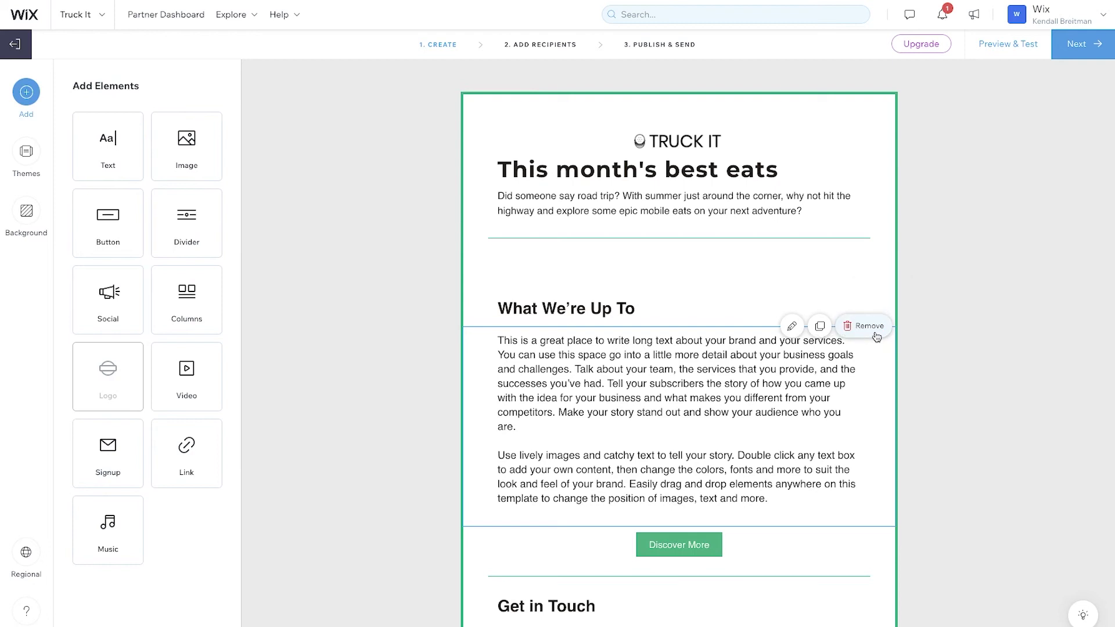
pyautogui.click(876, 332)
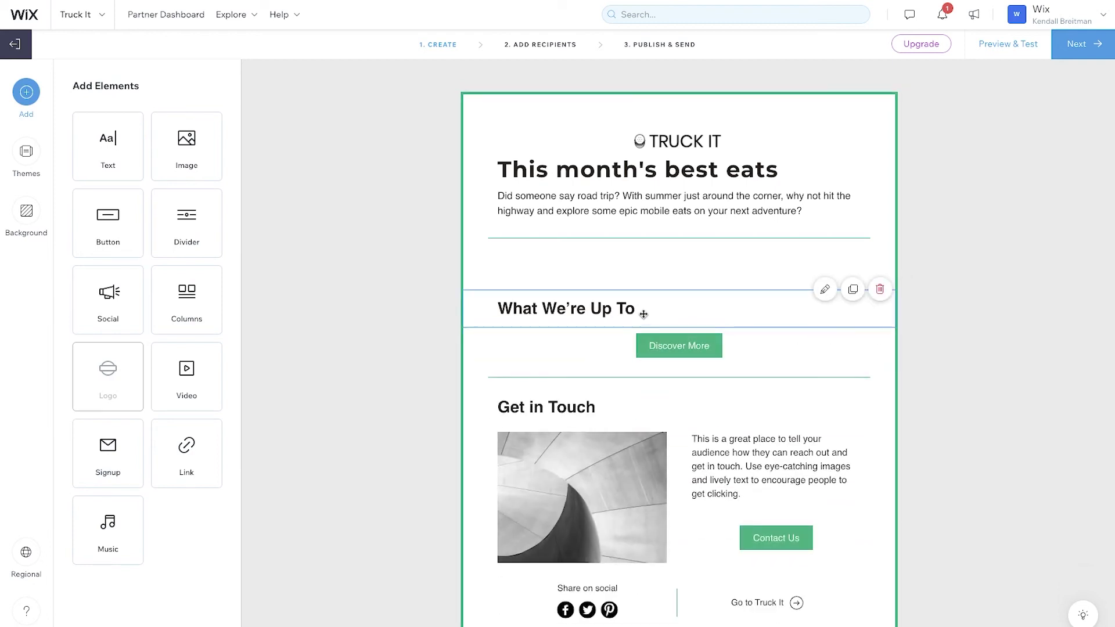
# Change the "What We're Up To" heading to "Eating my way through Massachusetts"
pyautogui.click(643, 315)
pyautogui.write('Eat')
pyautogui.write('ing my way through Massachusetts')
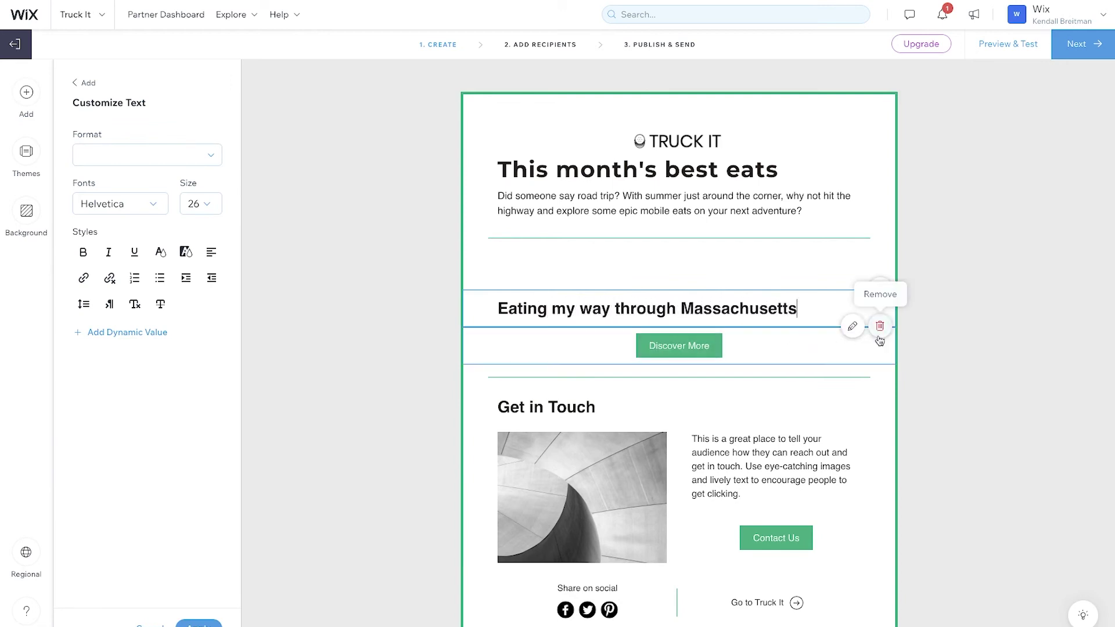
# Remove the Discover More button and Get in Touch heading, and rewrite the text beside the image as the "Chowder, and lobster rolls" Massachusetts food truck blurb
pyautogui.click(880, 326)
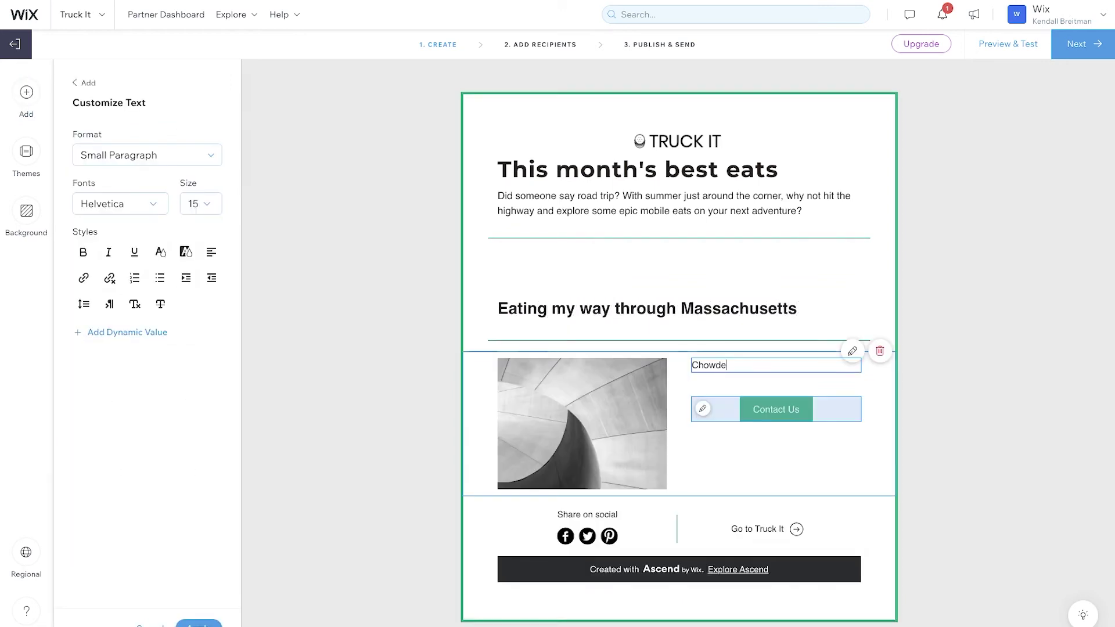
pyautogui.write('and lobster rolls, and strips with truffle fries - oh my! Dive into my recomm')
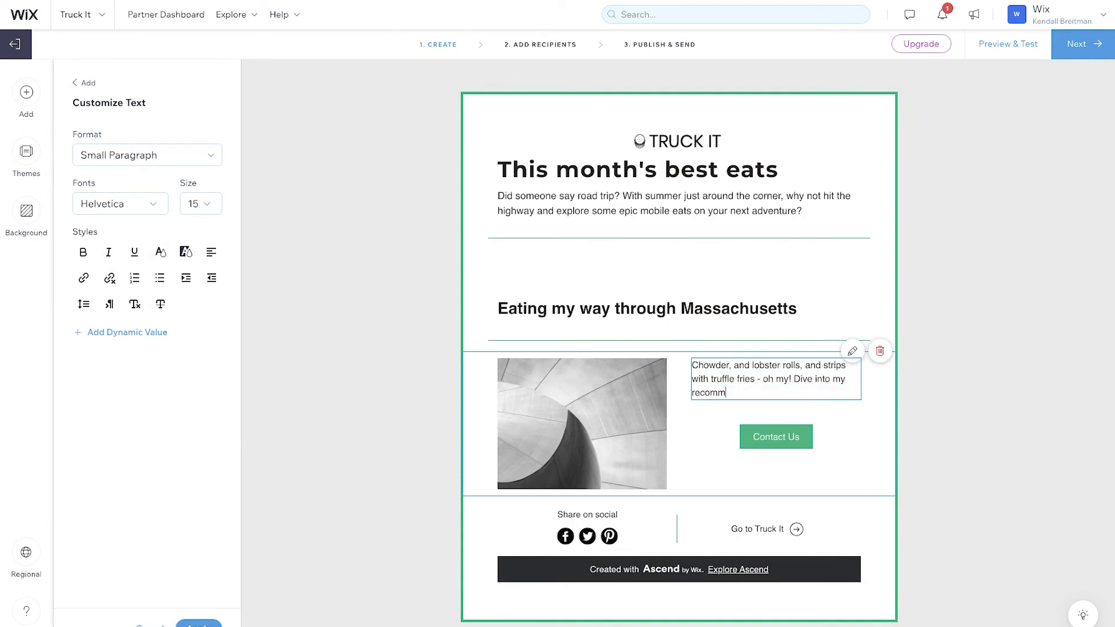
pyautogui.write('endations for the best food trucks in all of Massachusetts, from Boston to Cape Cod.')
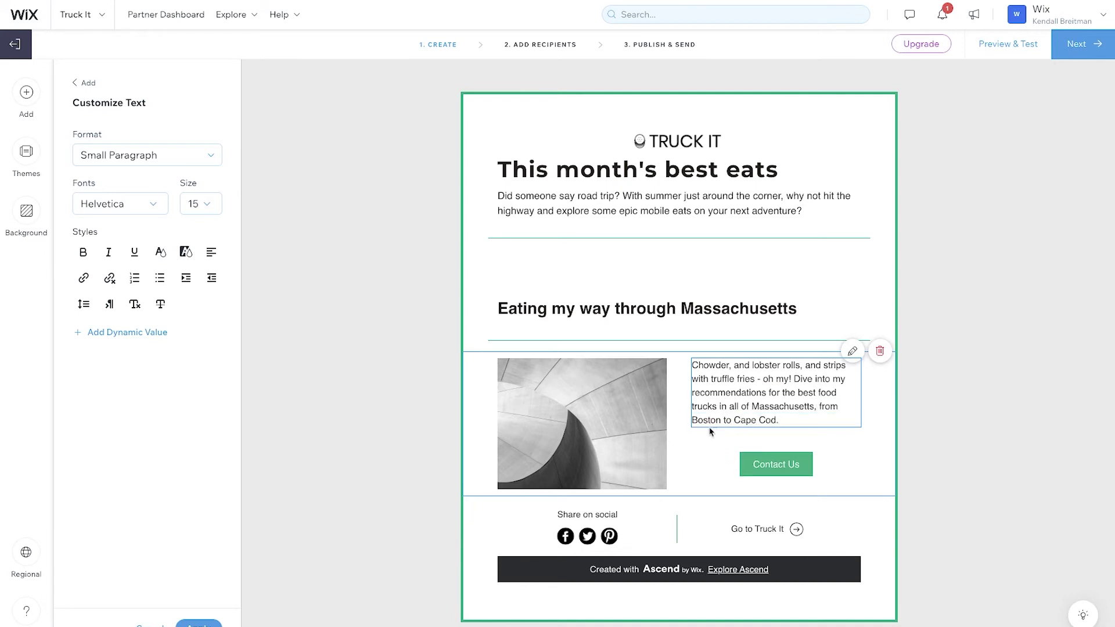
# Replace the grey architectural image beside the blurb with the lobster roll photo
pyautogui.click(619, 410)
pyautogui.click(168, 157)
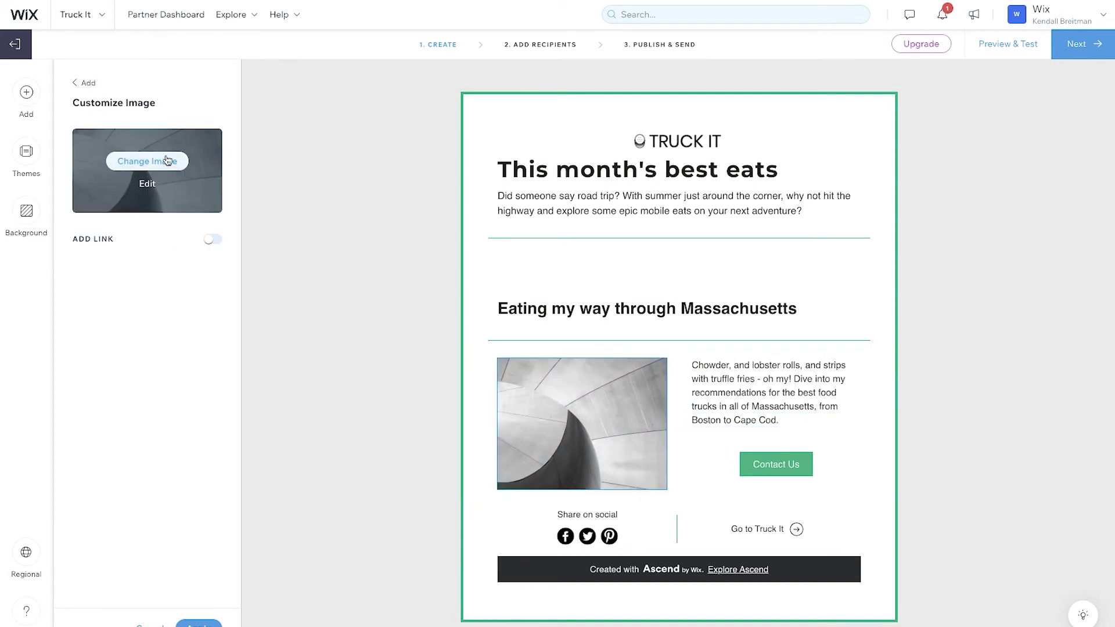
pyautogui.doubleClick(593, 228)
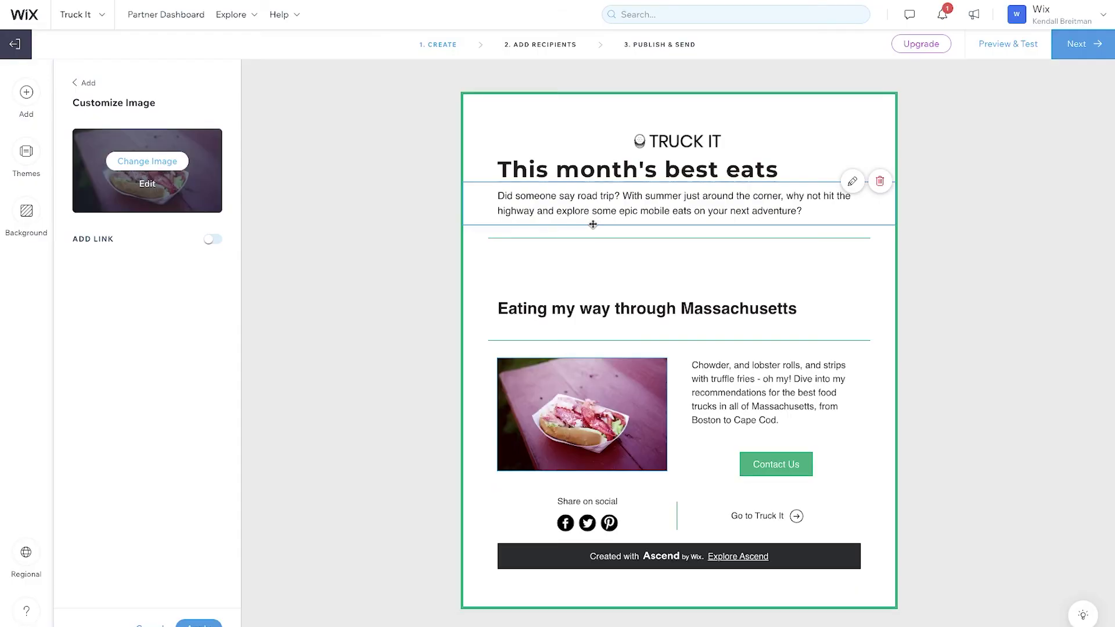
# Change the Contact Us button's text to "Read more"
pyautogui.click(763, 464)
pyautogui.click(184, 196)
pyautogui.write('Read more')
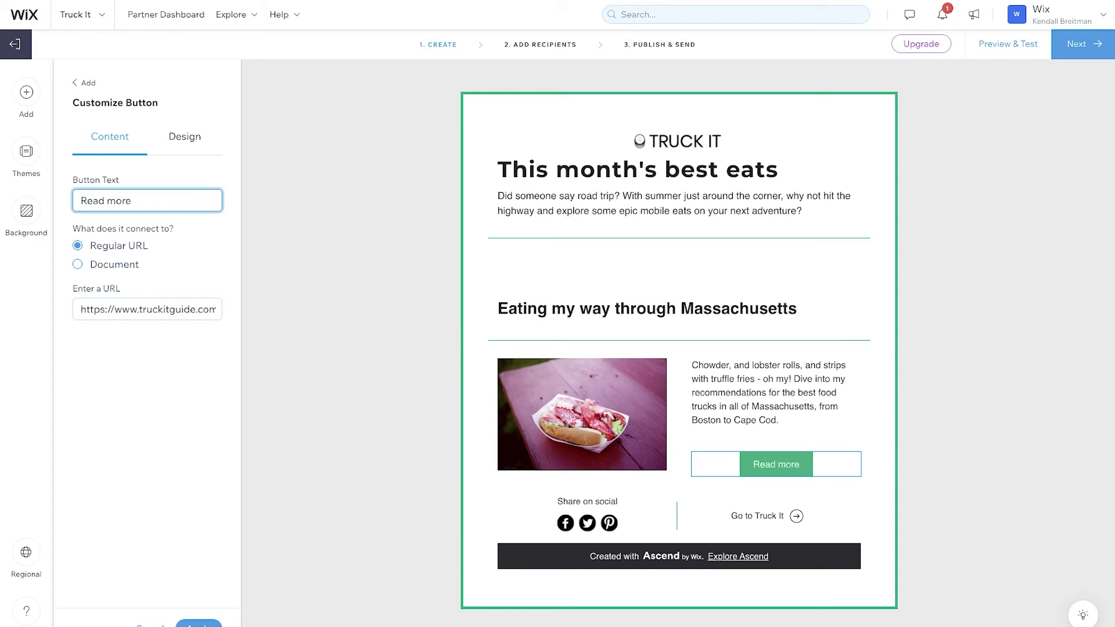
# Restyle the Read more button with text color #251F1A, white fill #FFFFFF, and border color #251F1A
pyautogui.click(179, 150)
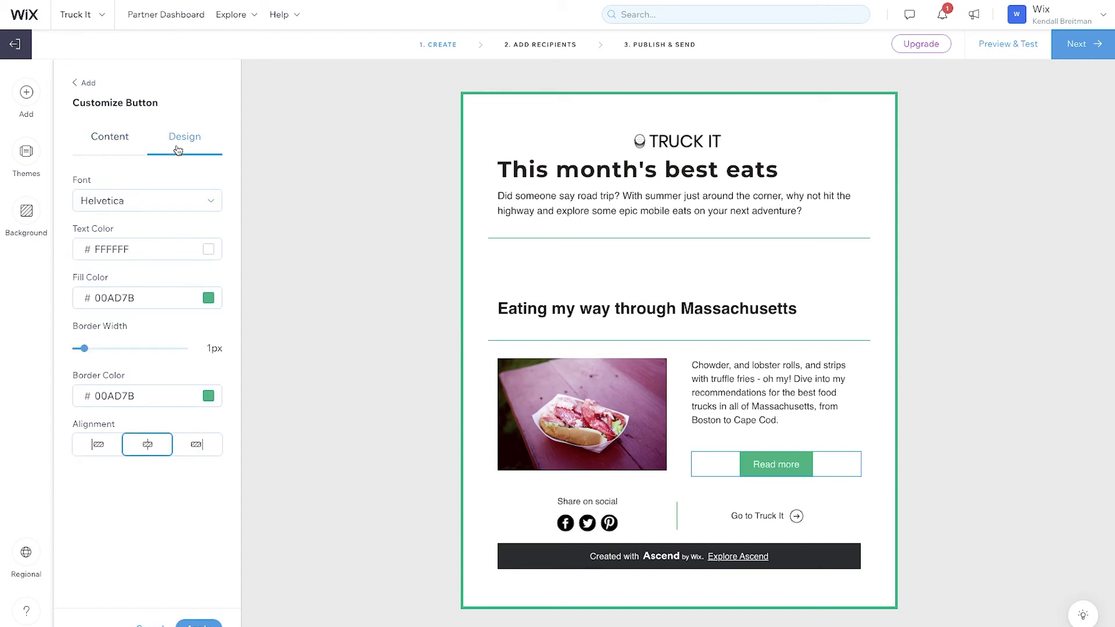
pyautogui.click(205, 251)
pyautogui.click(258, 266)
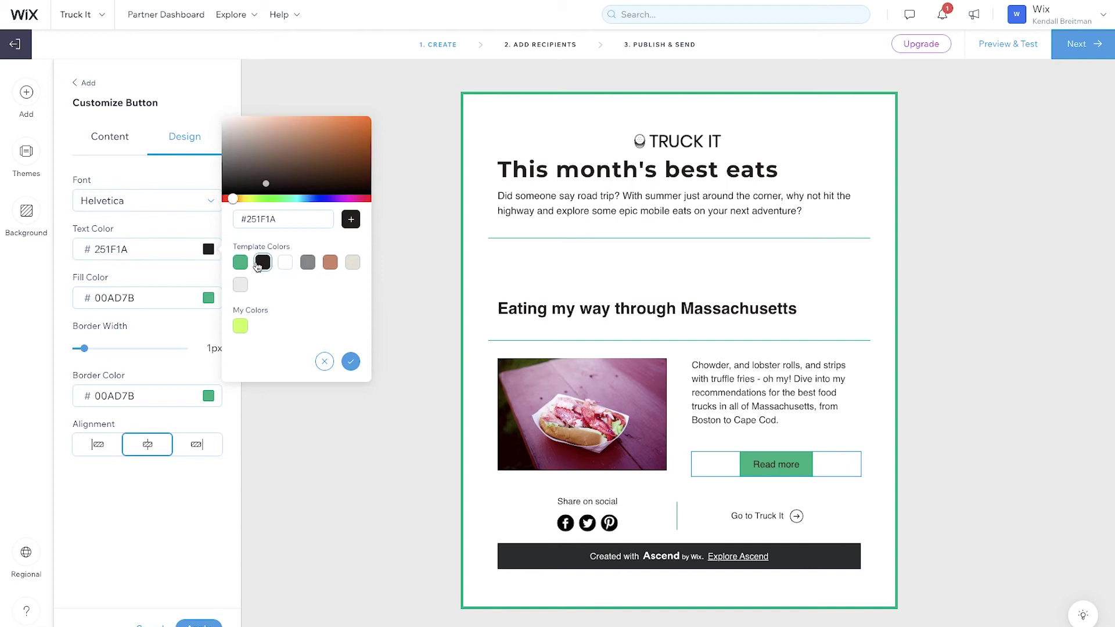
pyautogui.click(207, 299)
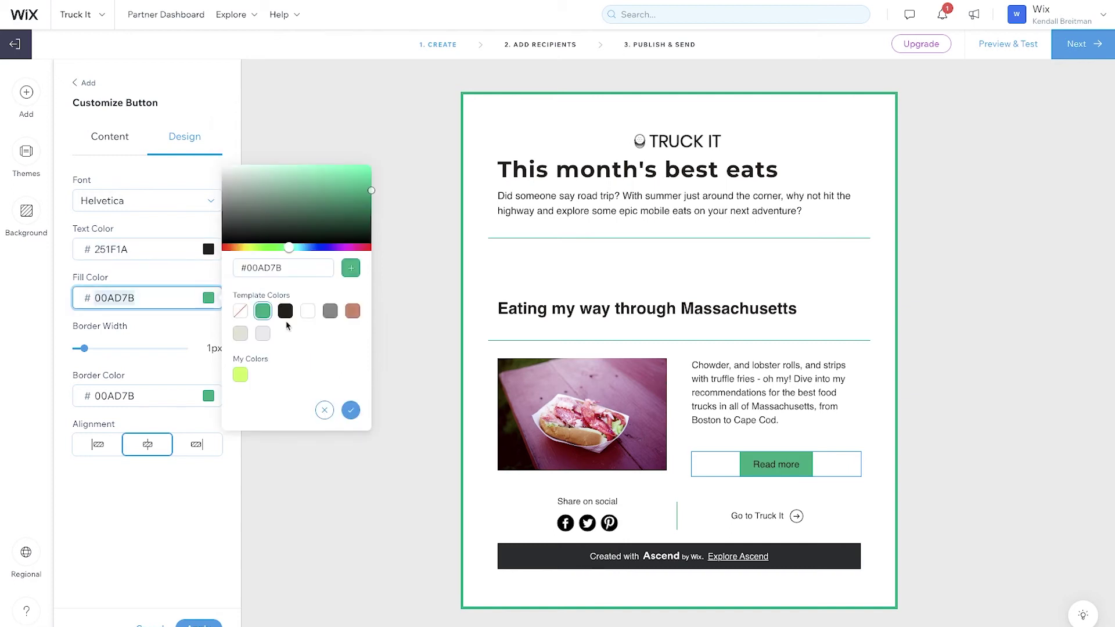
pyautogui.click(306, 312)
pyautogui.click(209, 396)
pyautogui.click(264, 410)
pyautogui.click(389, 451)
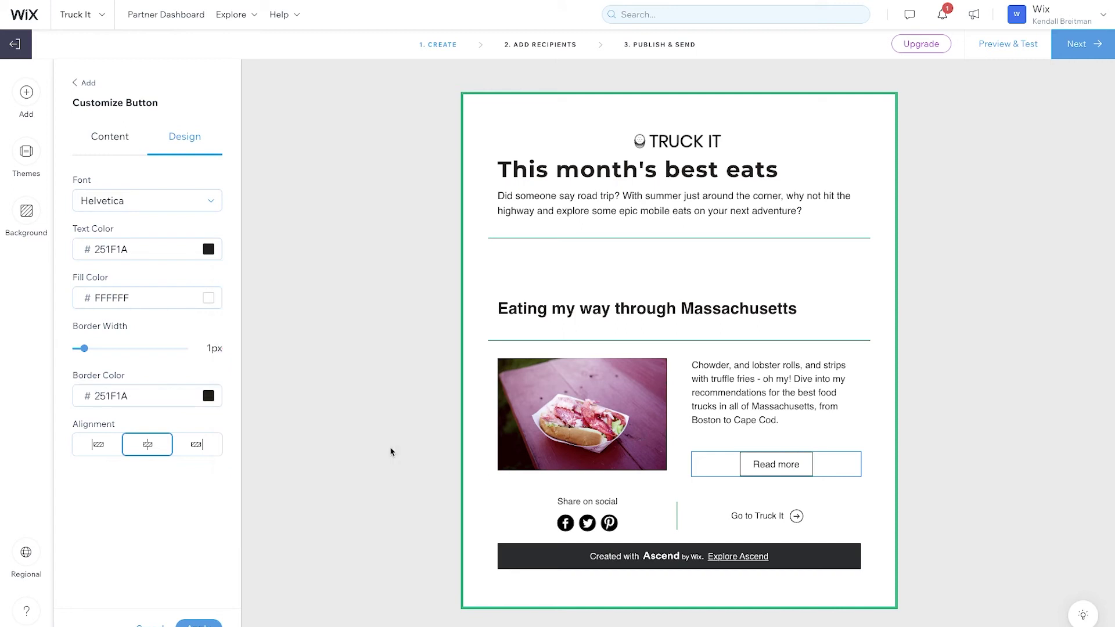
# Set the fill color of the divider below the intro text to the template color #251F1A
pyautogui.click(390, 452)
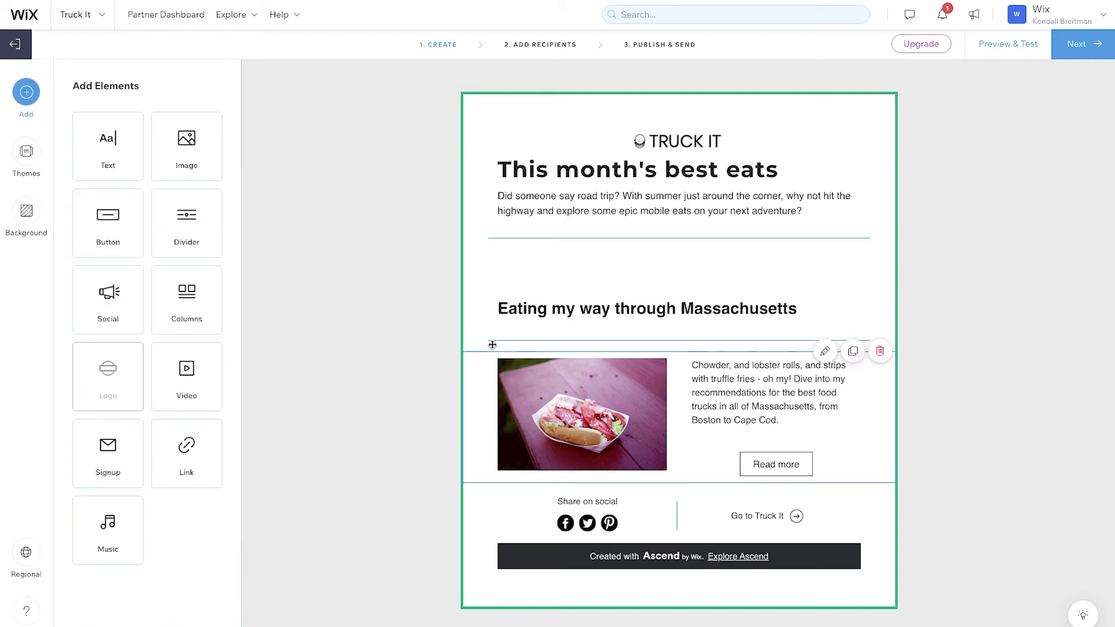
pyautogui.click(546, 247)
pyautogui.click(200, 144)
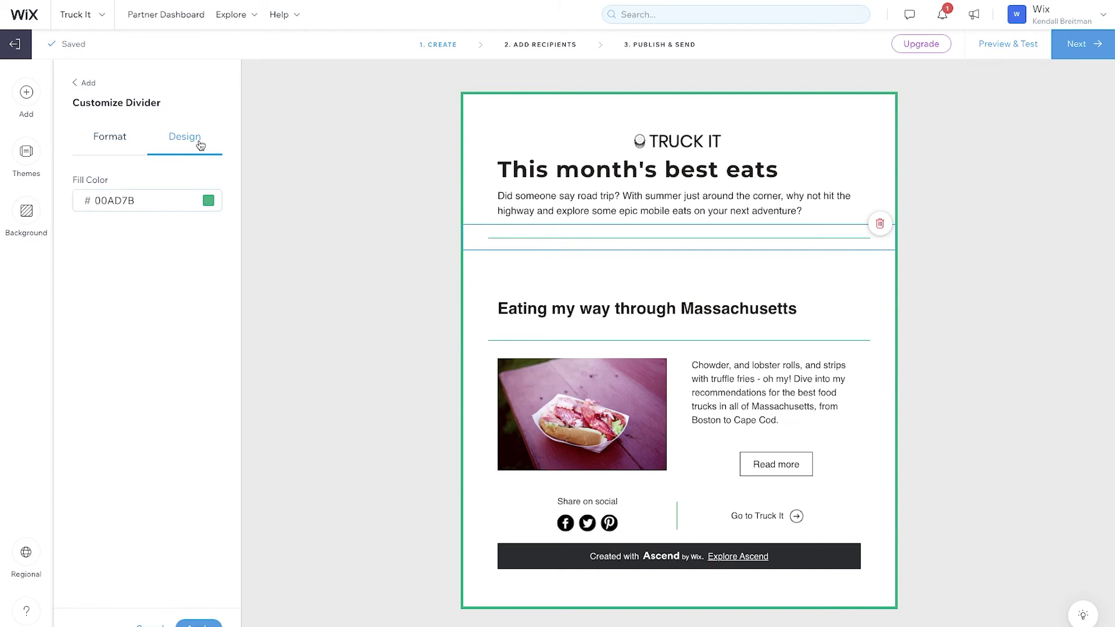
pyautogui.click(208, 200)
pyautogui.click(253, 217)
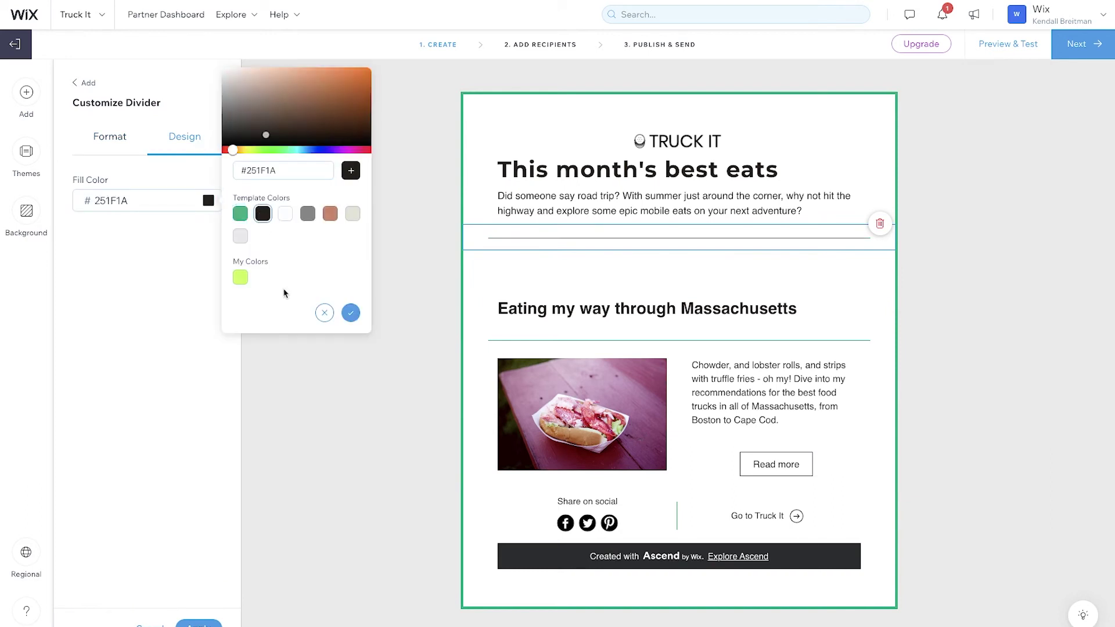
pyautogui.click(287, 365)
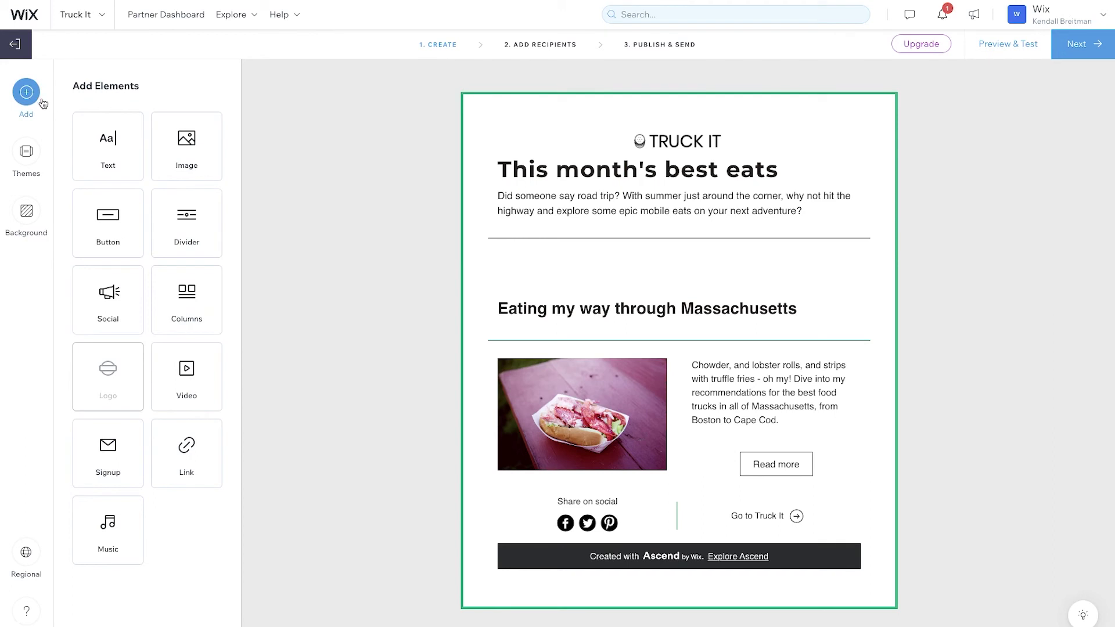
# Add a two-column layout with text and a button beside a right-hand image, and move it below the Massachusetts section
pyautogui.click(170, 296)
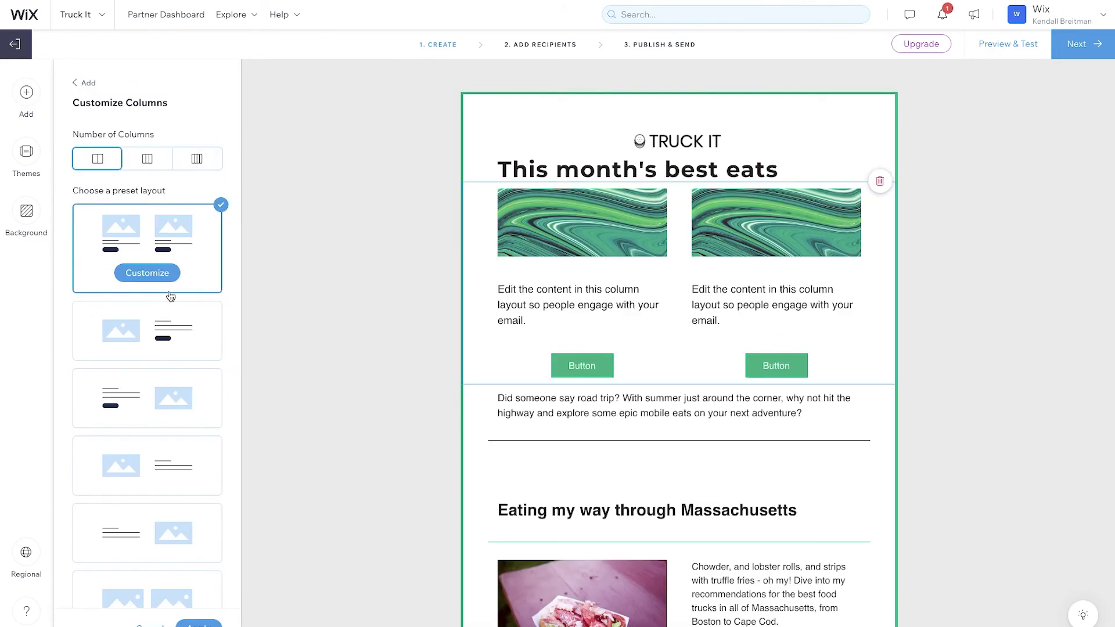
pyautogui.click(200, 387)
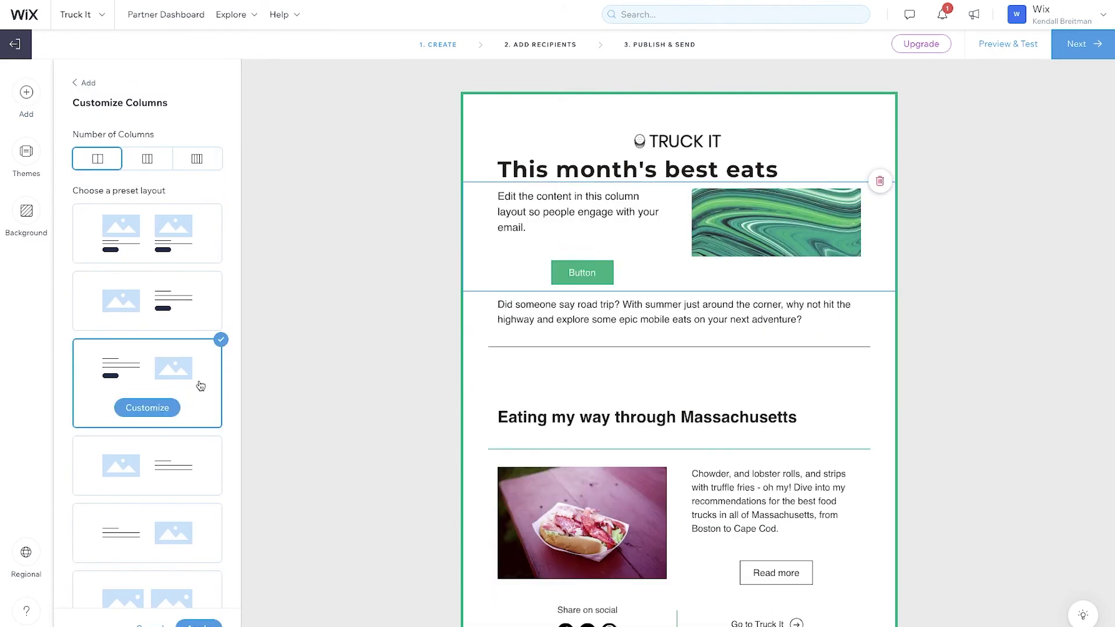
pyautogui.moveTo(480, 206); pyautogui.dragTo(488, 506)
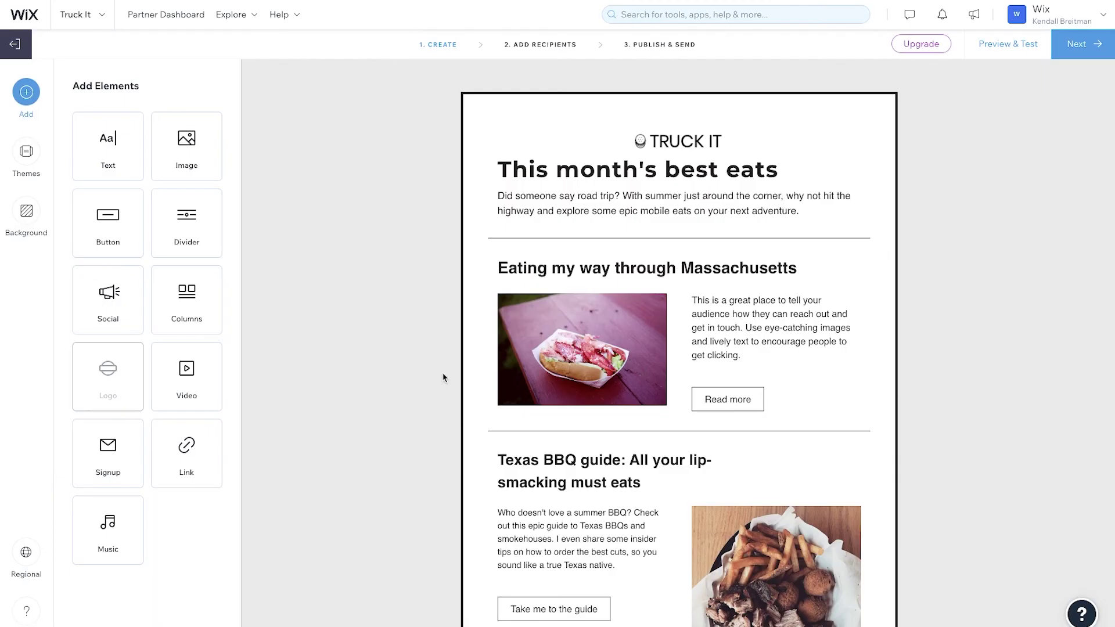
# Preview the newsletter in its mobile and desktop versions
pyautogui.click(1009, 46)
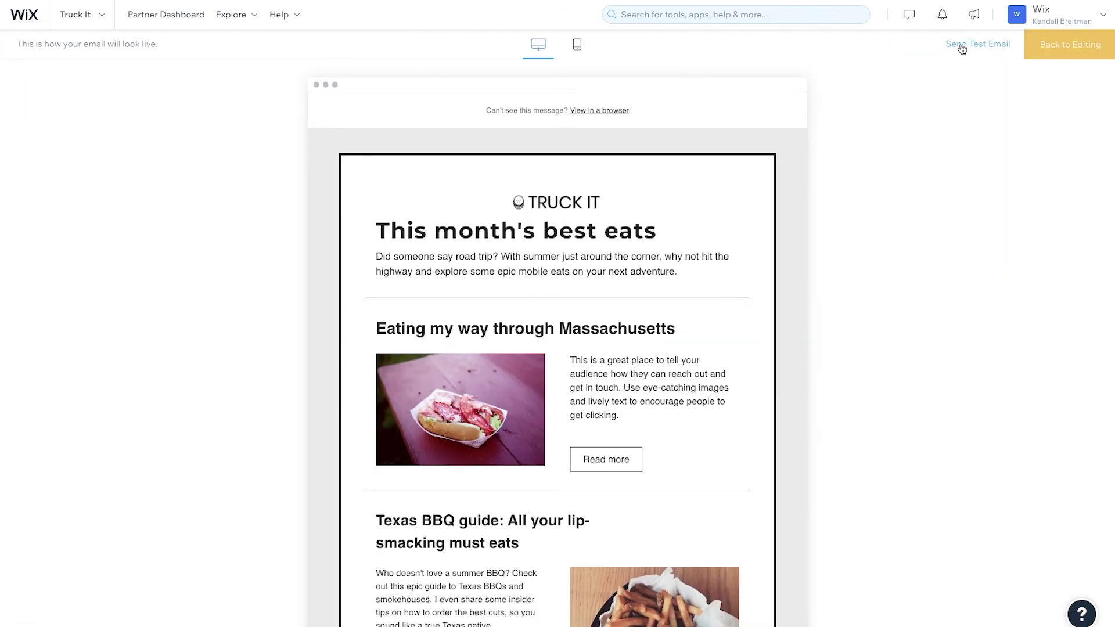
pyautogui.click(579, 46)
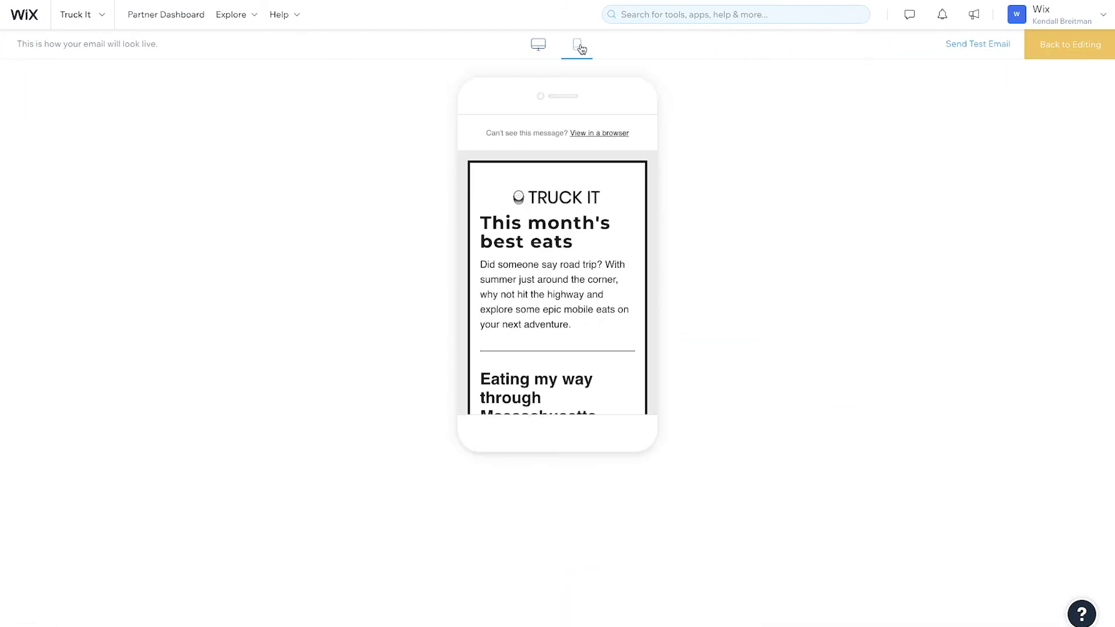
pyautogui.scroll(-4, 591, 190)
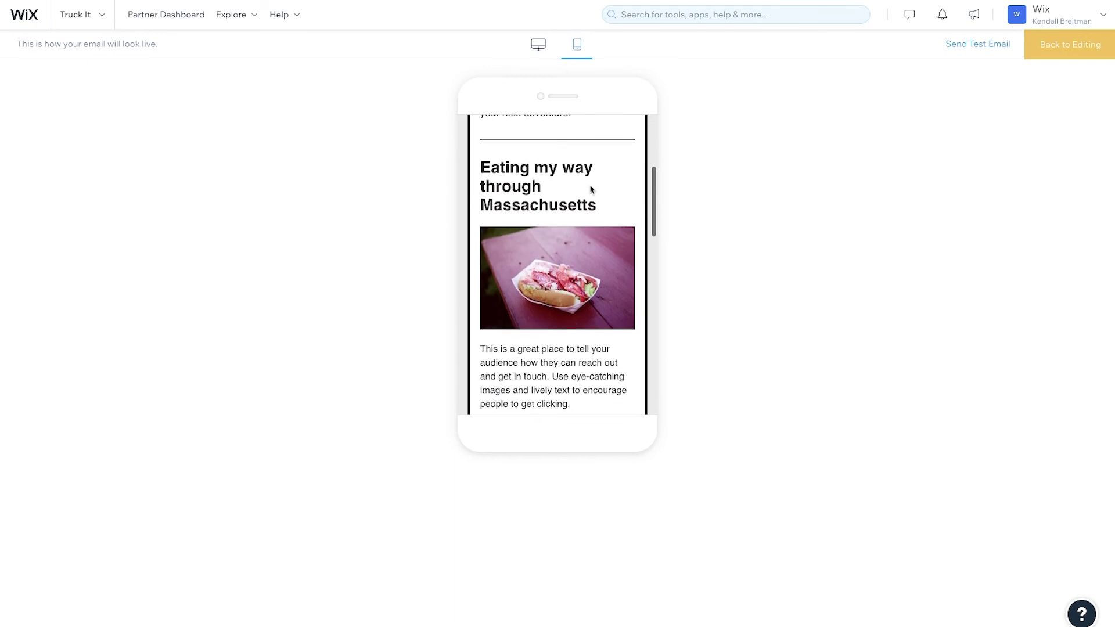
pyautogui.click(544, 58)
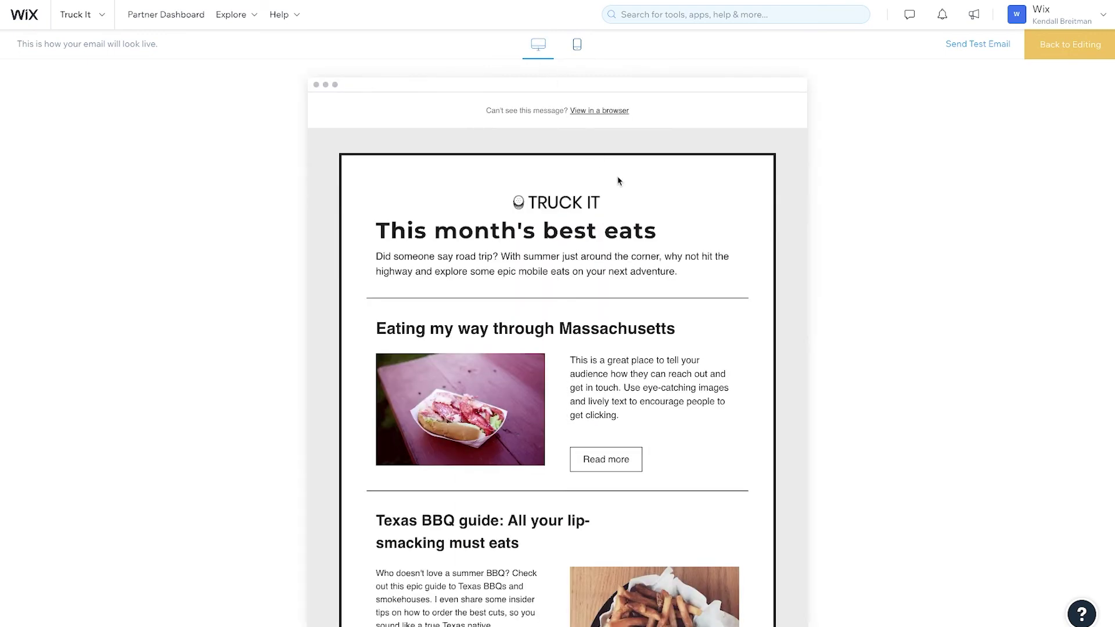
pyautogui.scroll(-5, 619, 182)
# Send a test email of the newsletter, entering the recipient's email address
pyautogui.click(962, 47)
pyautogui.click(604, 120)
pyautogui.write('myemail@gmail.com')
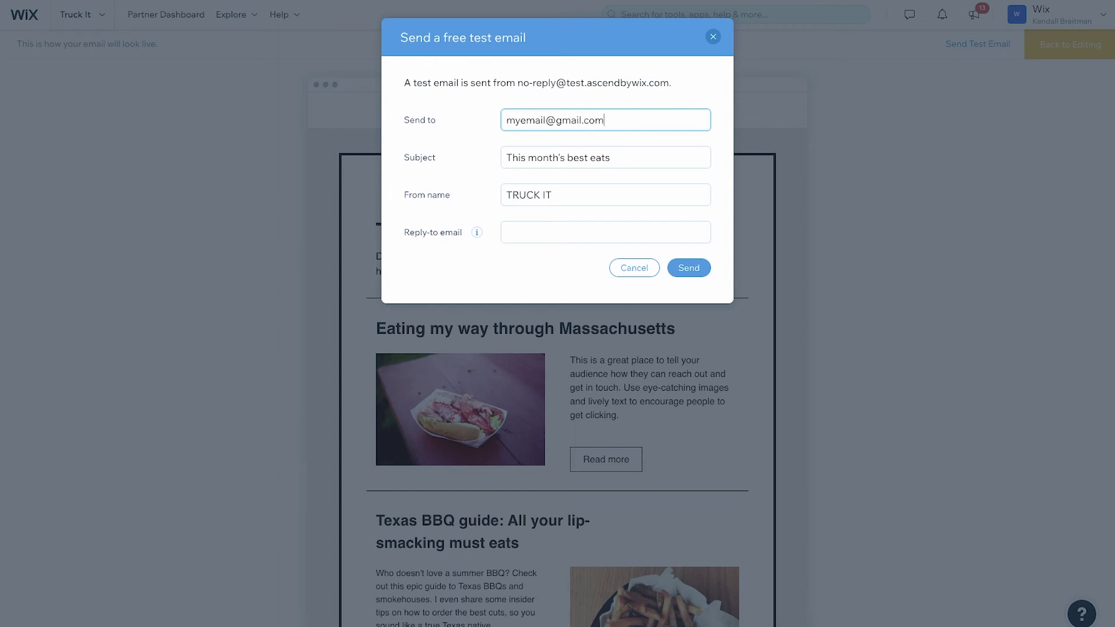
pyautogui.click(708, 268)
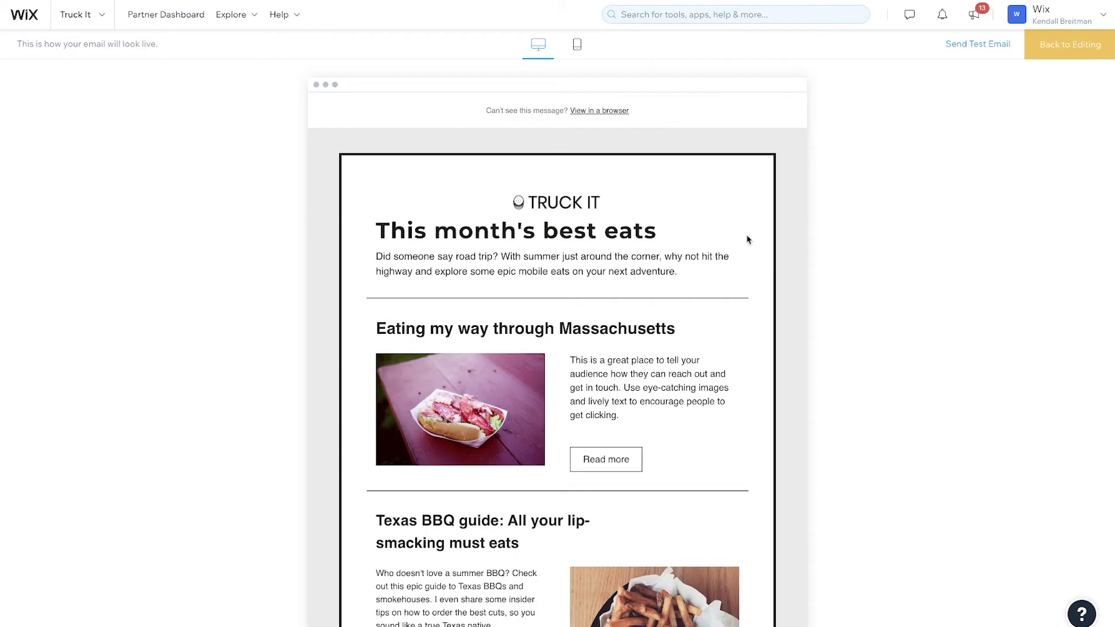
# Return from the preview, add the All contacts label as the campaign's recipients, and continue to the publishing details
pyautogui.click(1043, 57)
pyautogui.click(1069, 57)
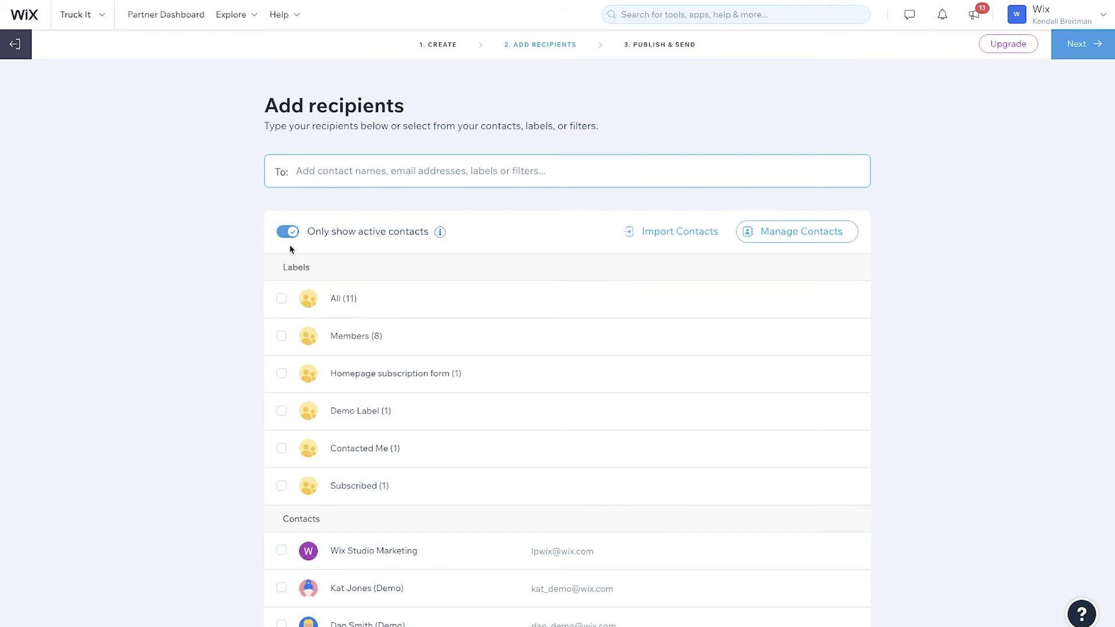
pyautogui.click(281, 300)
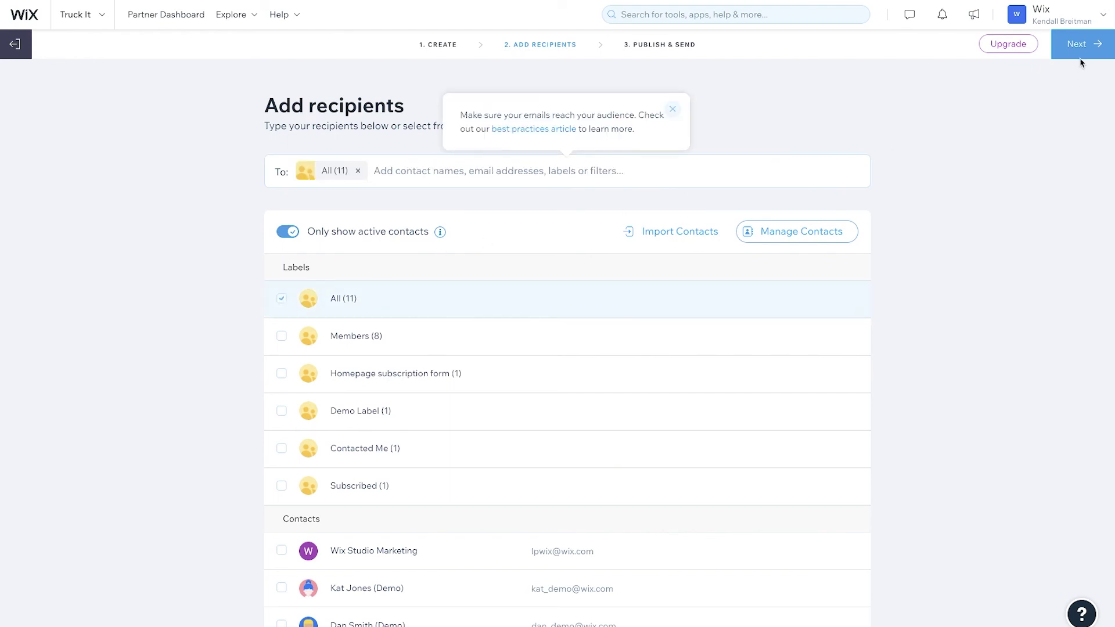
pyautogui.click(1080, 47)
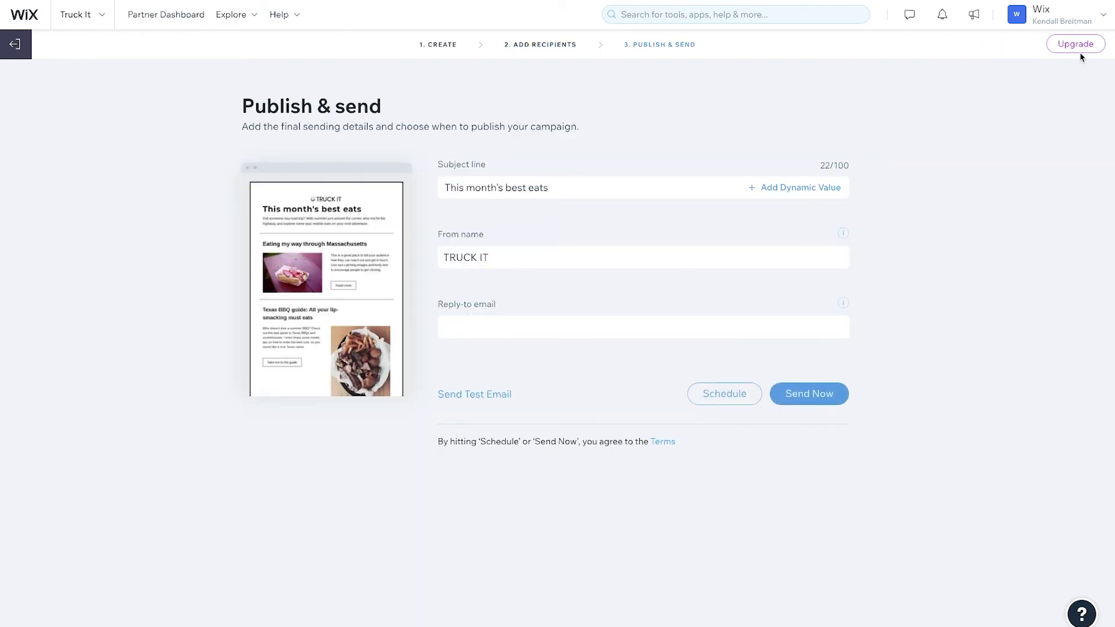
# Check the dynamic values offered for the subject line, start rewriting the subject, and open the campaign's scheduling
pyautogui.click(820, 196)
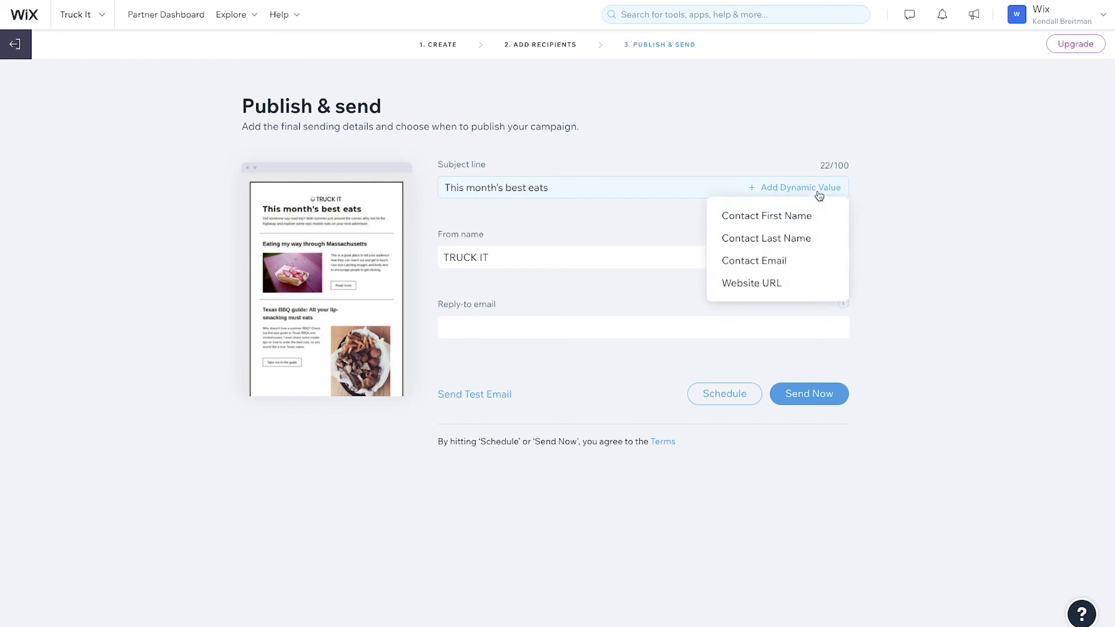
pyautogui.click(764, 328)
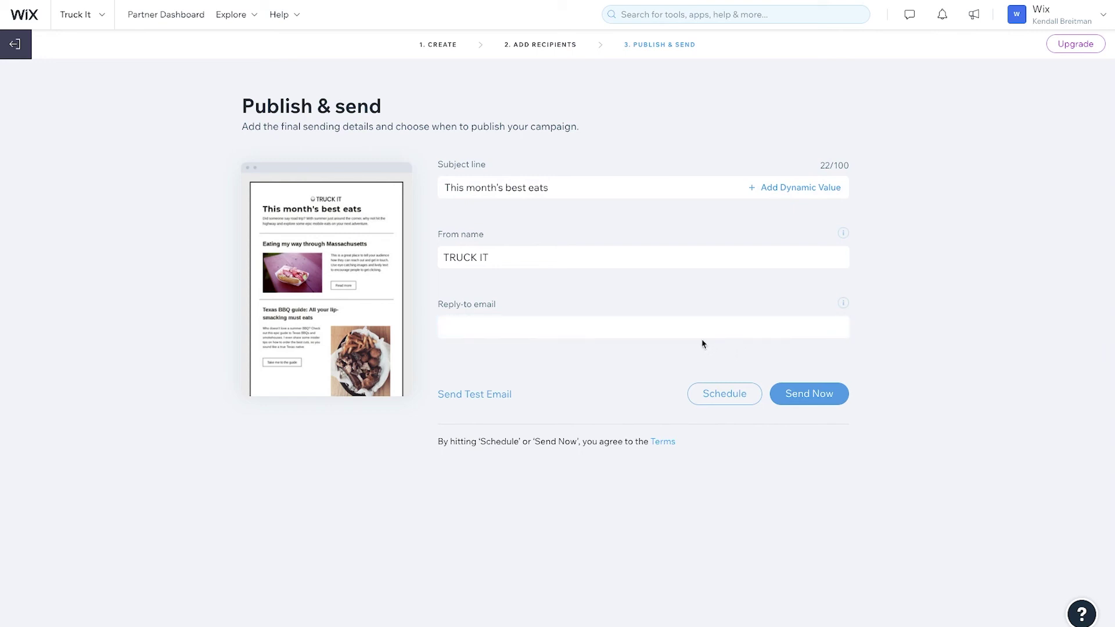
pyautogui.tripleClick(571, 187)
pyautogui.write('D')
pyautogui.click(755, 398)
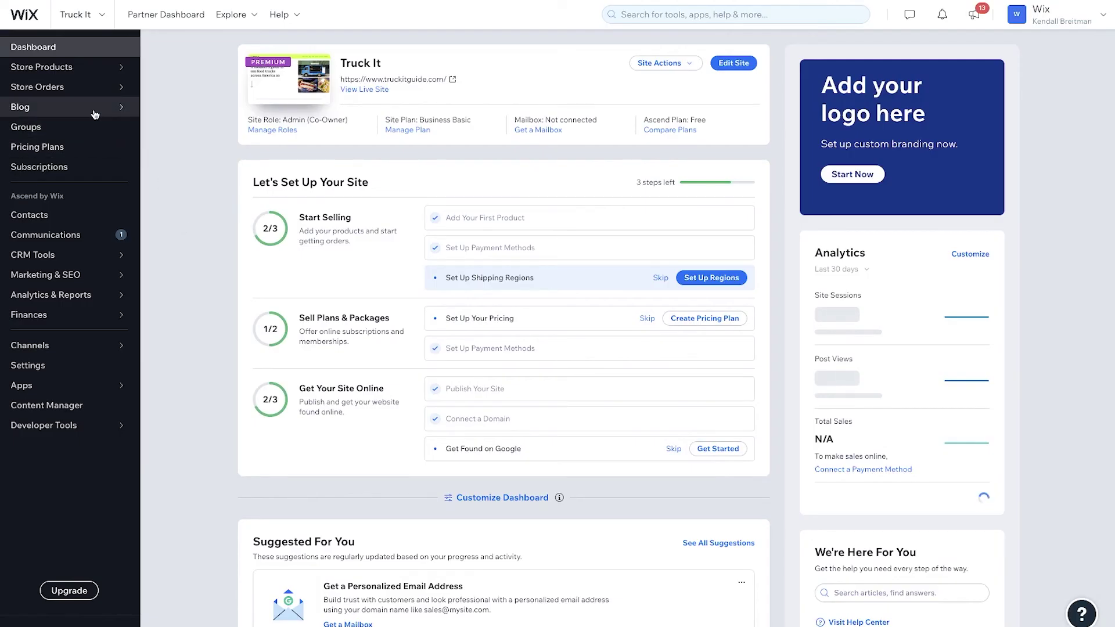
# Create an email campaign from the published blog post "5 top food trucks on Maui with epic eats" and review its content
pyautogui.click(95, 108)
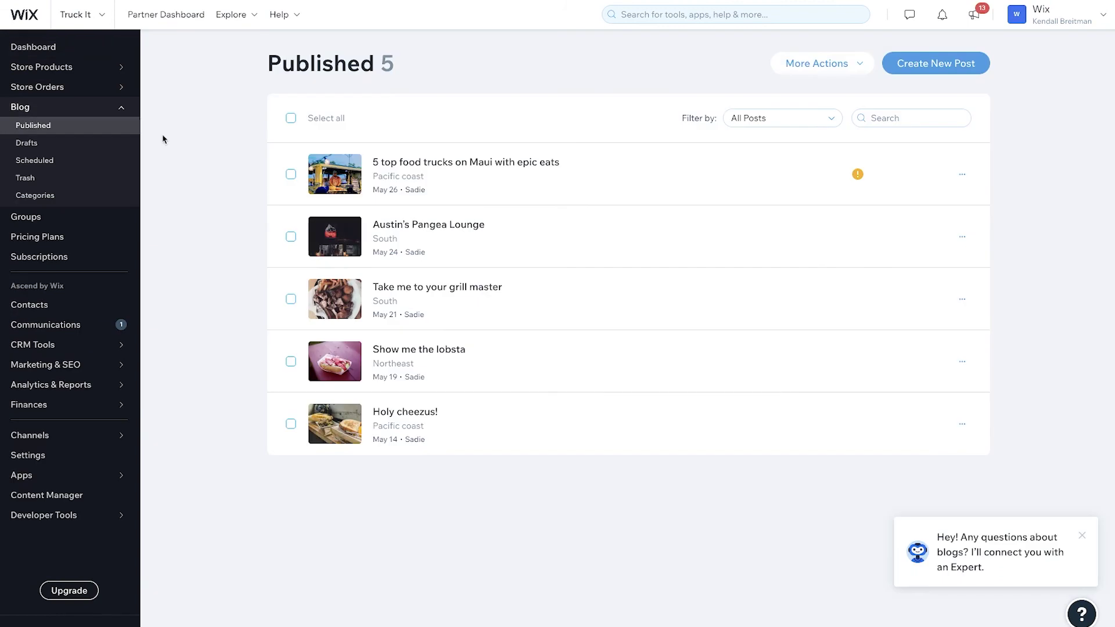
pyautogui.click(290, 176)
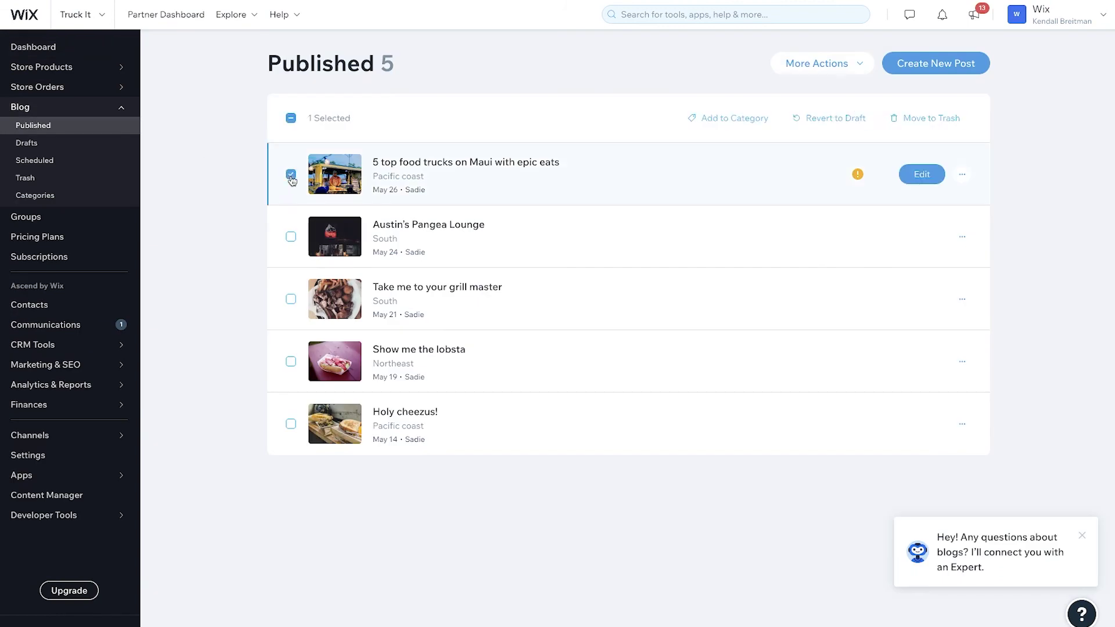
pyautogui.click(961, 175)
pyautogui.click(919, 137)
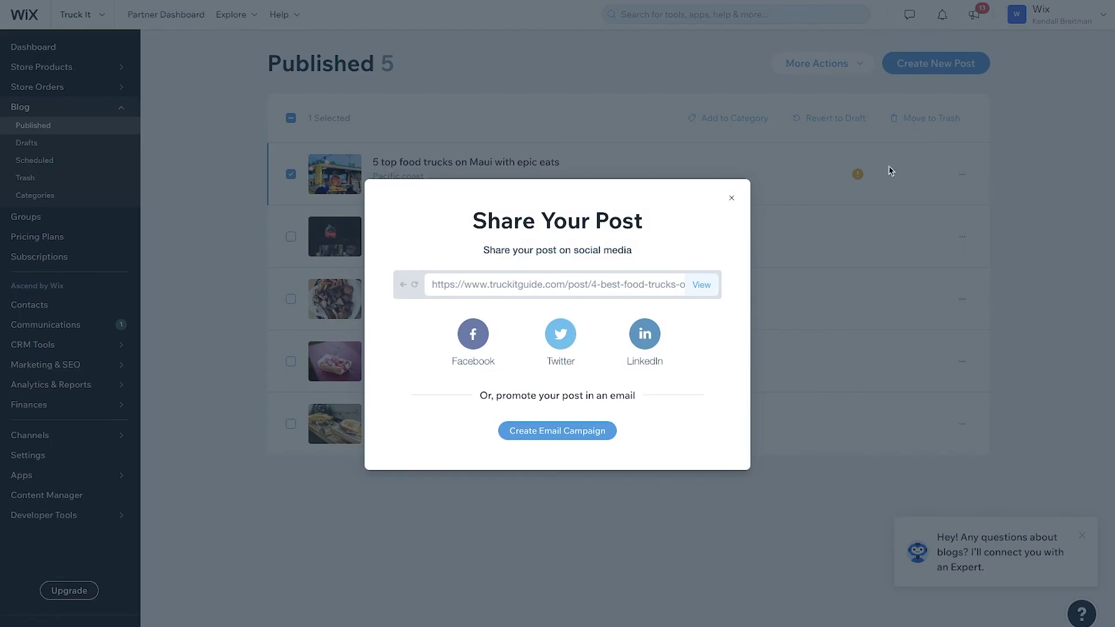
pyautogui.click(606, 432)
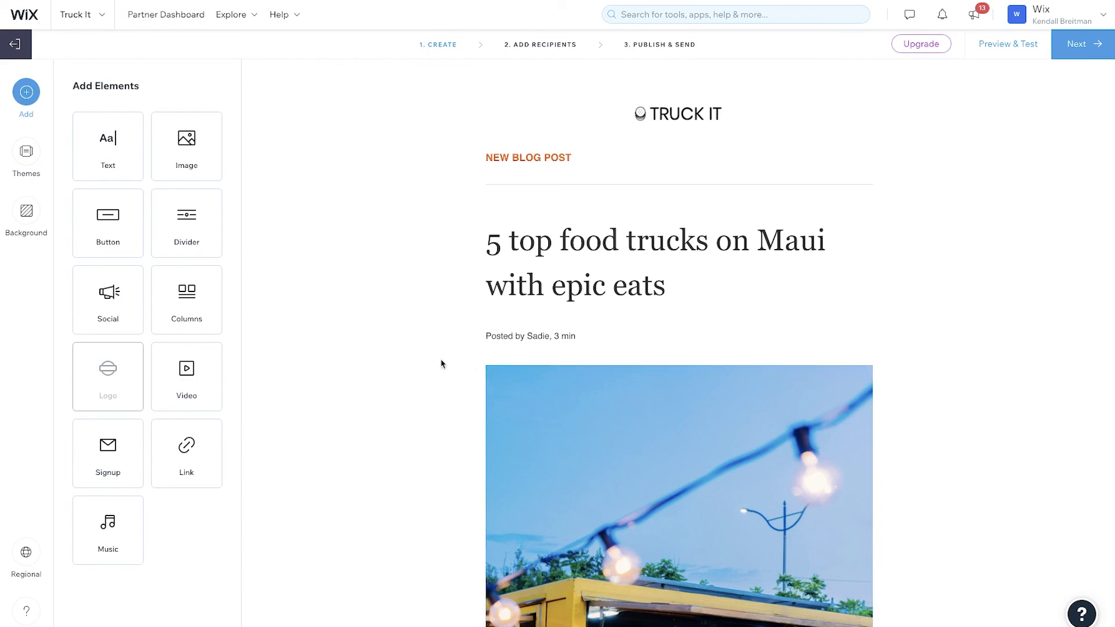
pyautogui.scroll(-12, 441, 365)
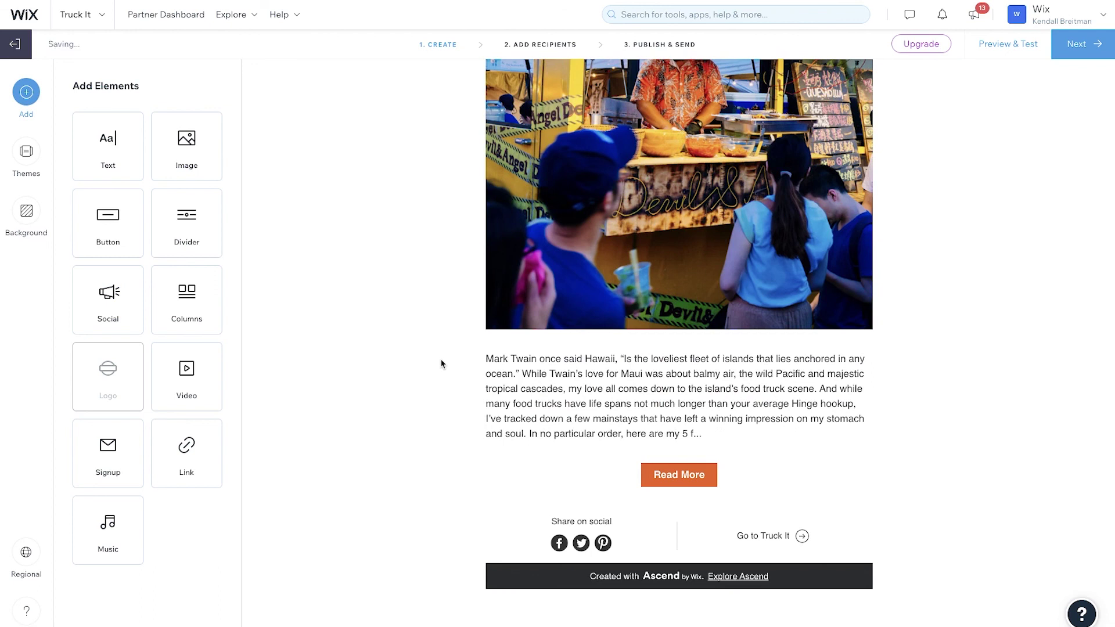
pyautogui.scroll(10, 441, 365)
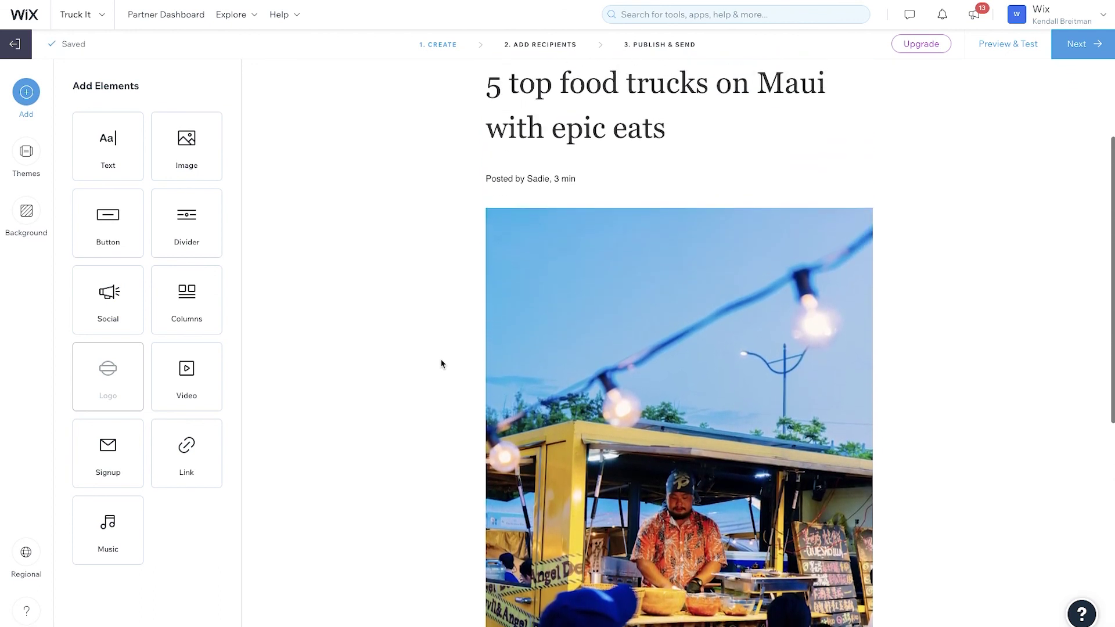
pyautogui.scroll(3, 441, 364)
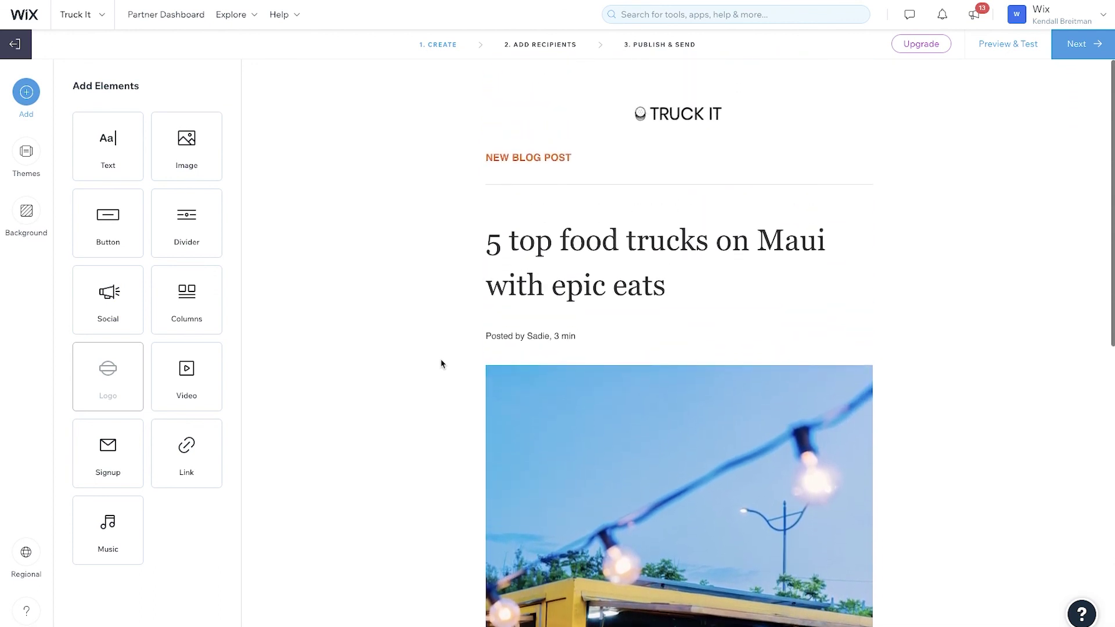